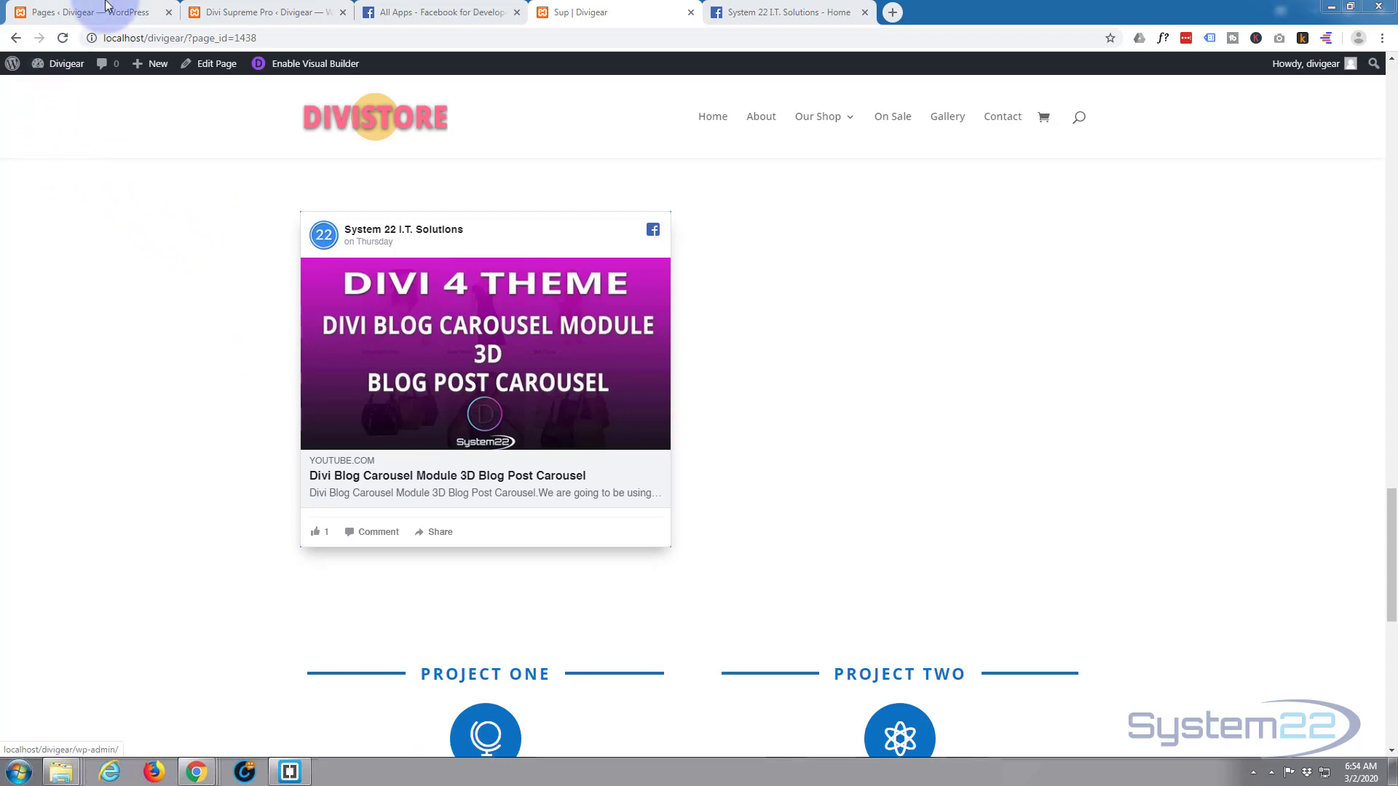
# - Show the Divi Supreme Pro Social Media Settings page with the stored Facebook App ID
pyautogui.click(263, 13)
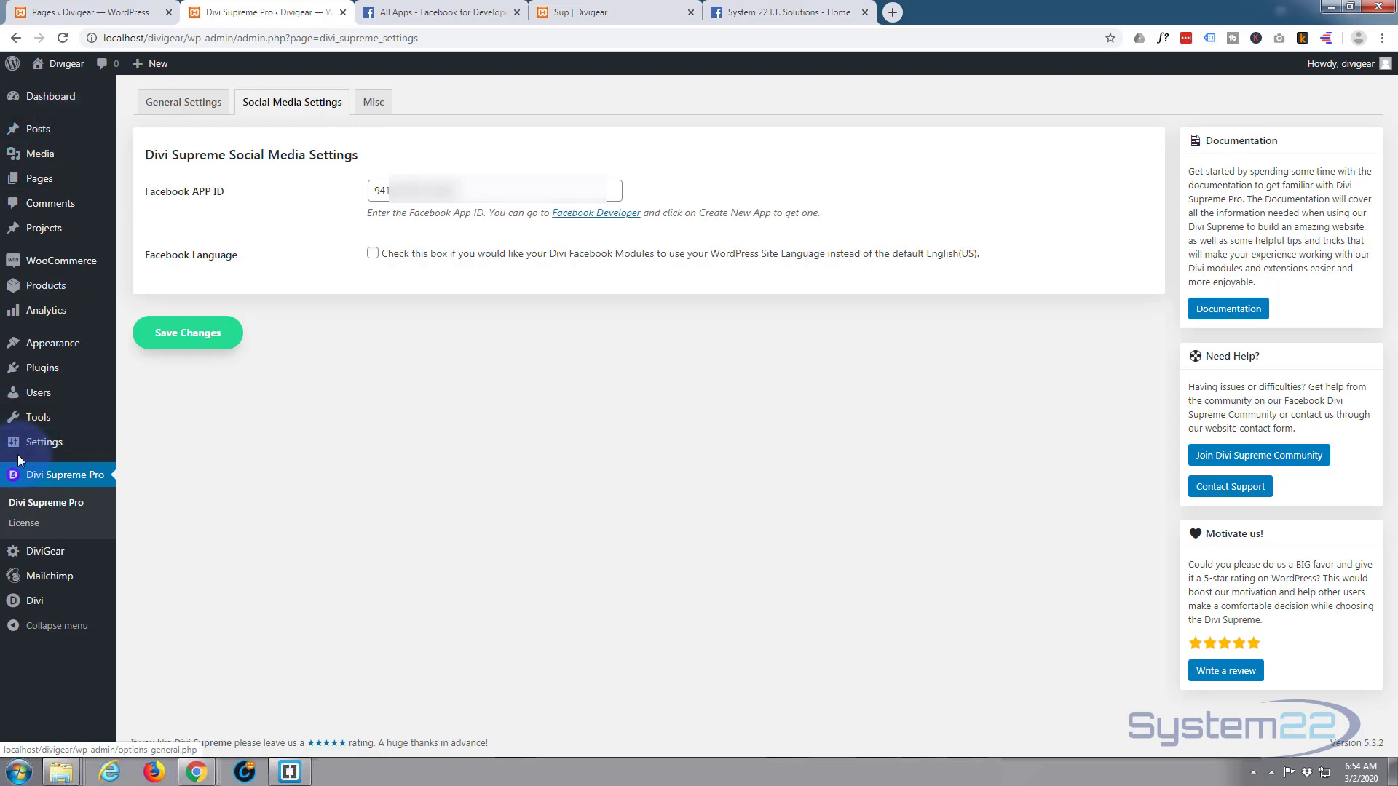
pyautogui.moveTo(19, 456)
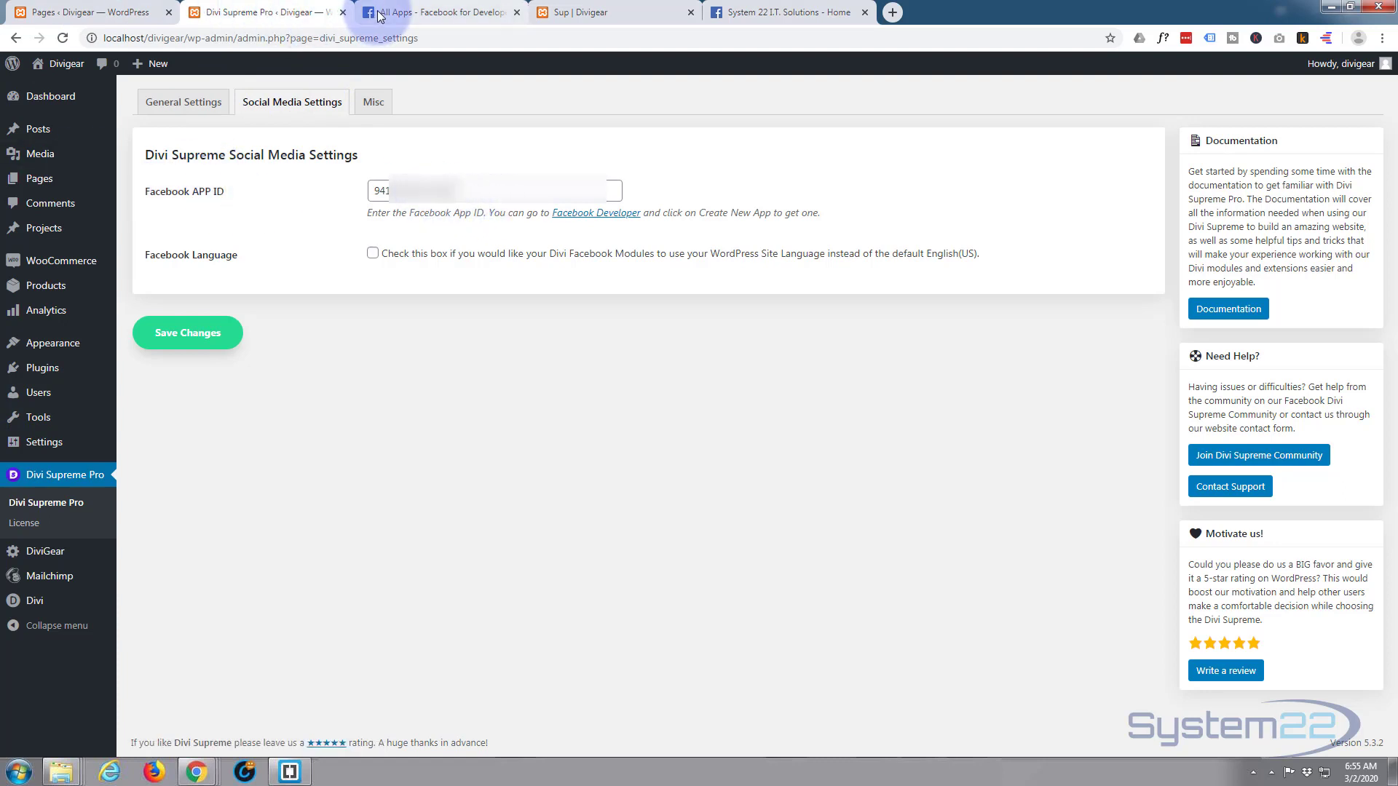
# - Open the Sup page in the Visual Builder and scroll to the Facebook post row with its empty column
pyautogui.click(588, 14)
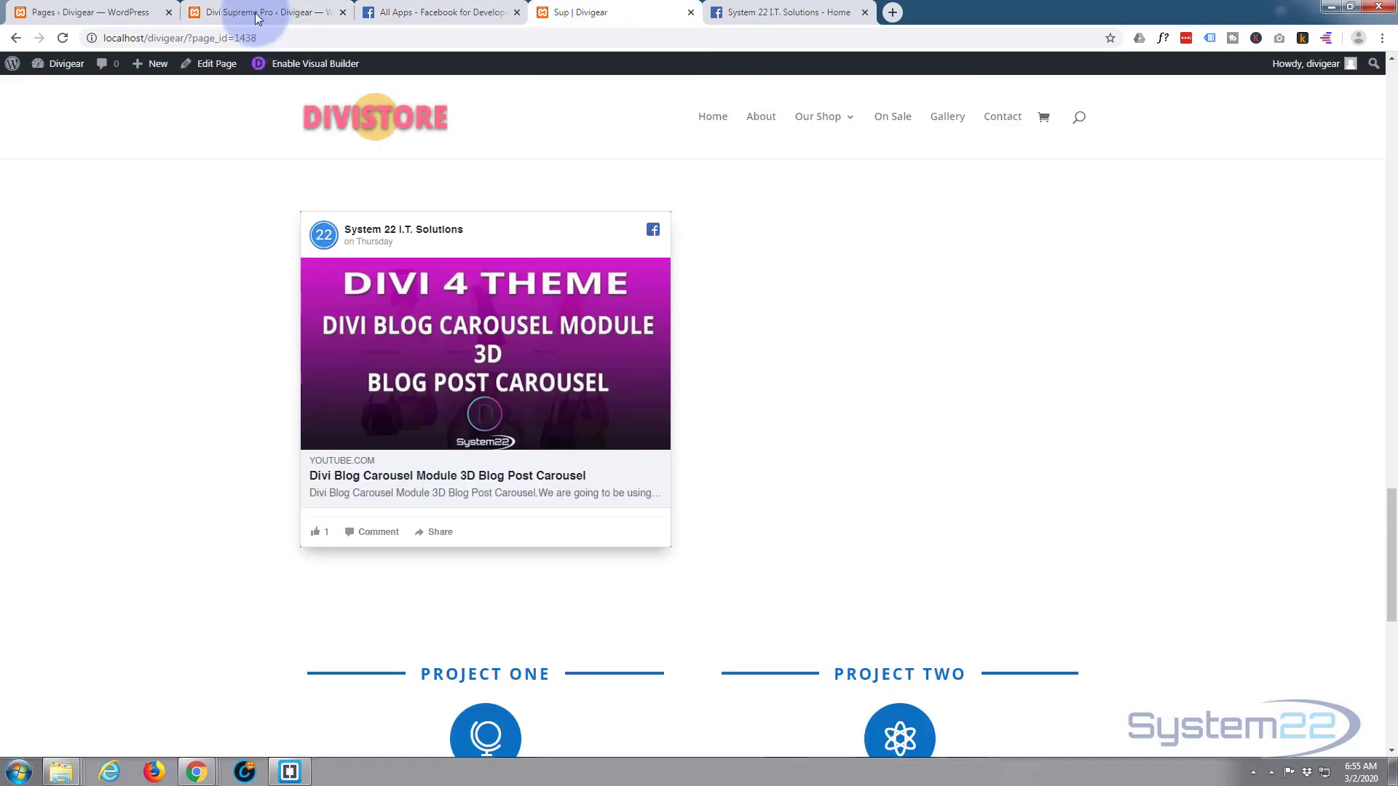
pyautogui.click(298, 65)
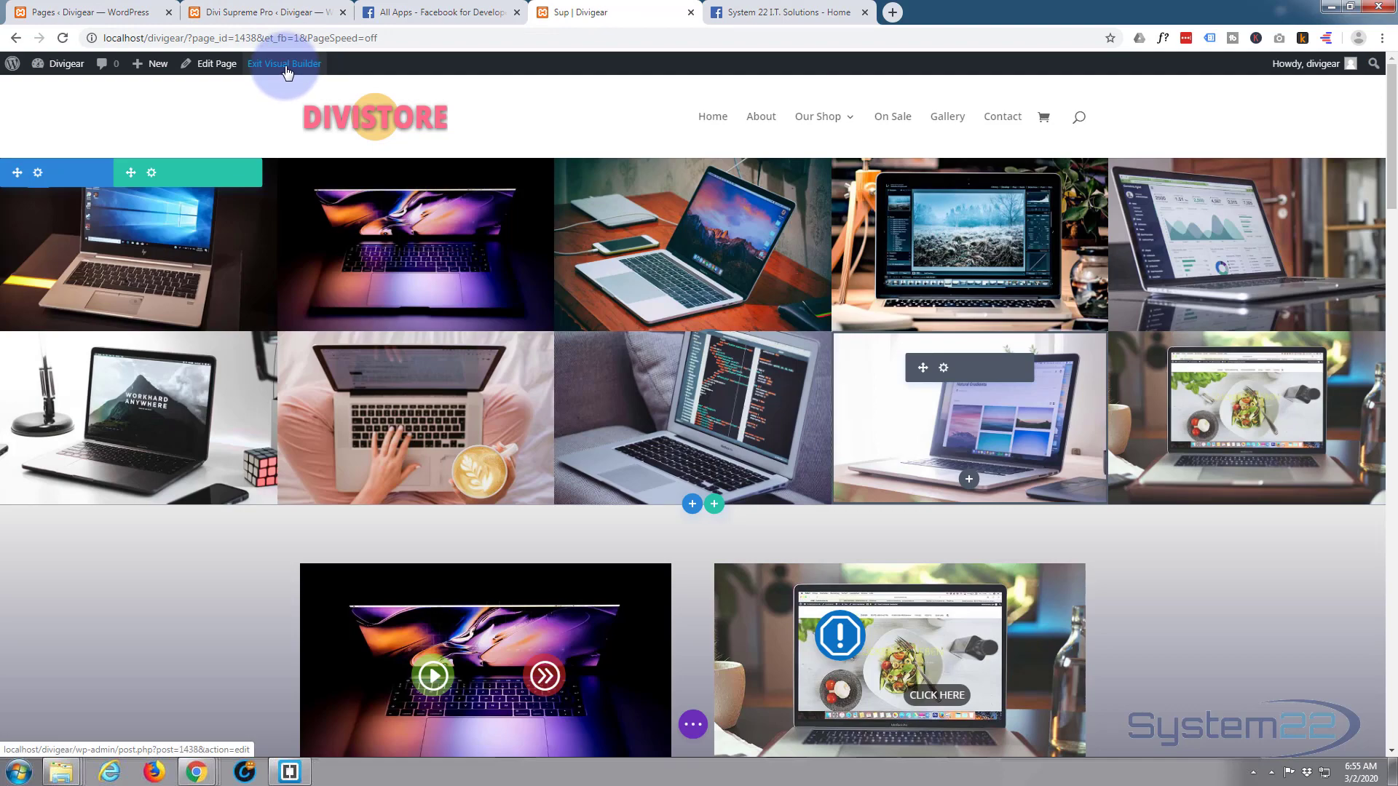
pyautogui.scroll(-2, 340, 424)
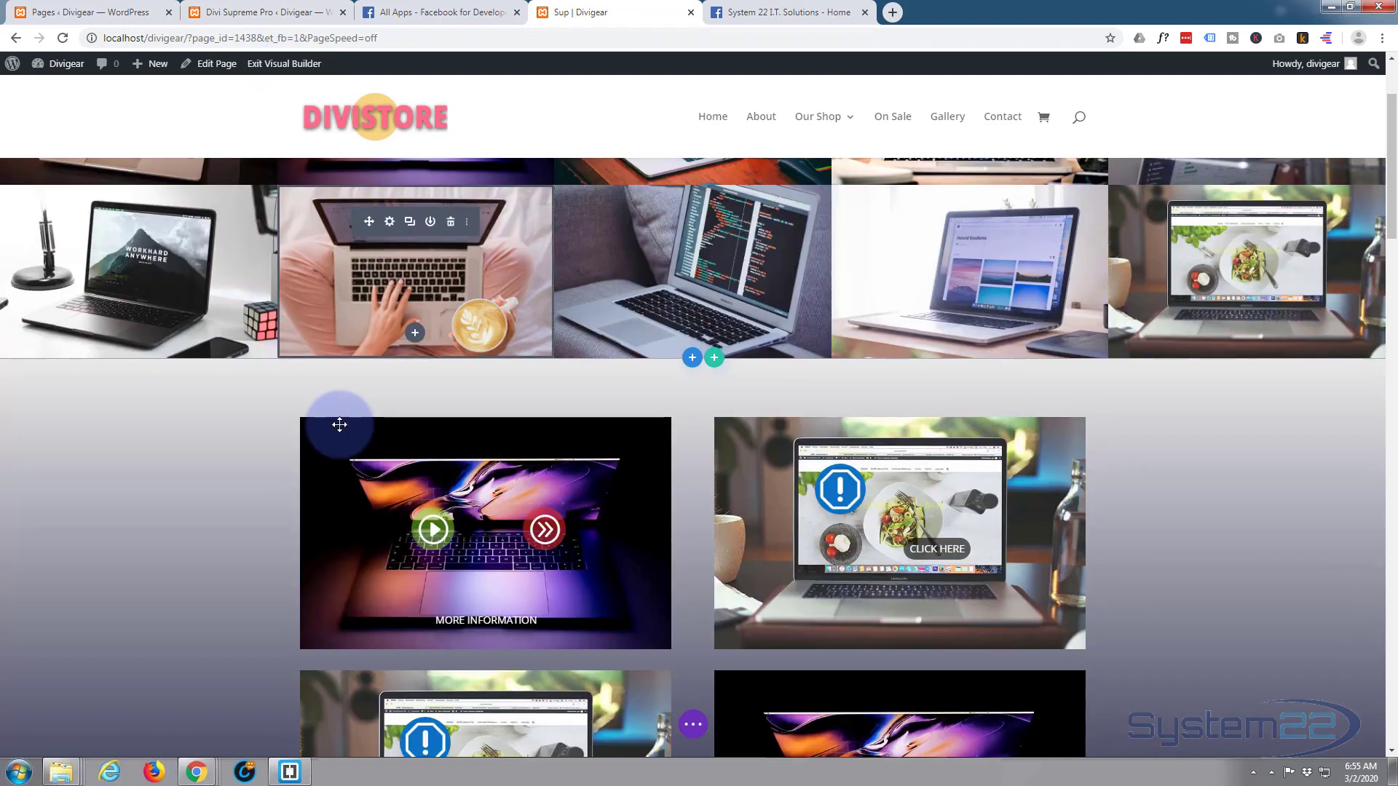
pyautogui.scroll(-10, 339, 424)
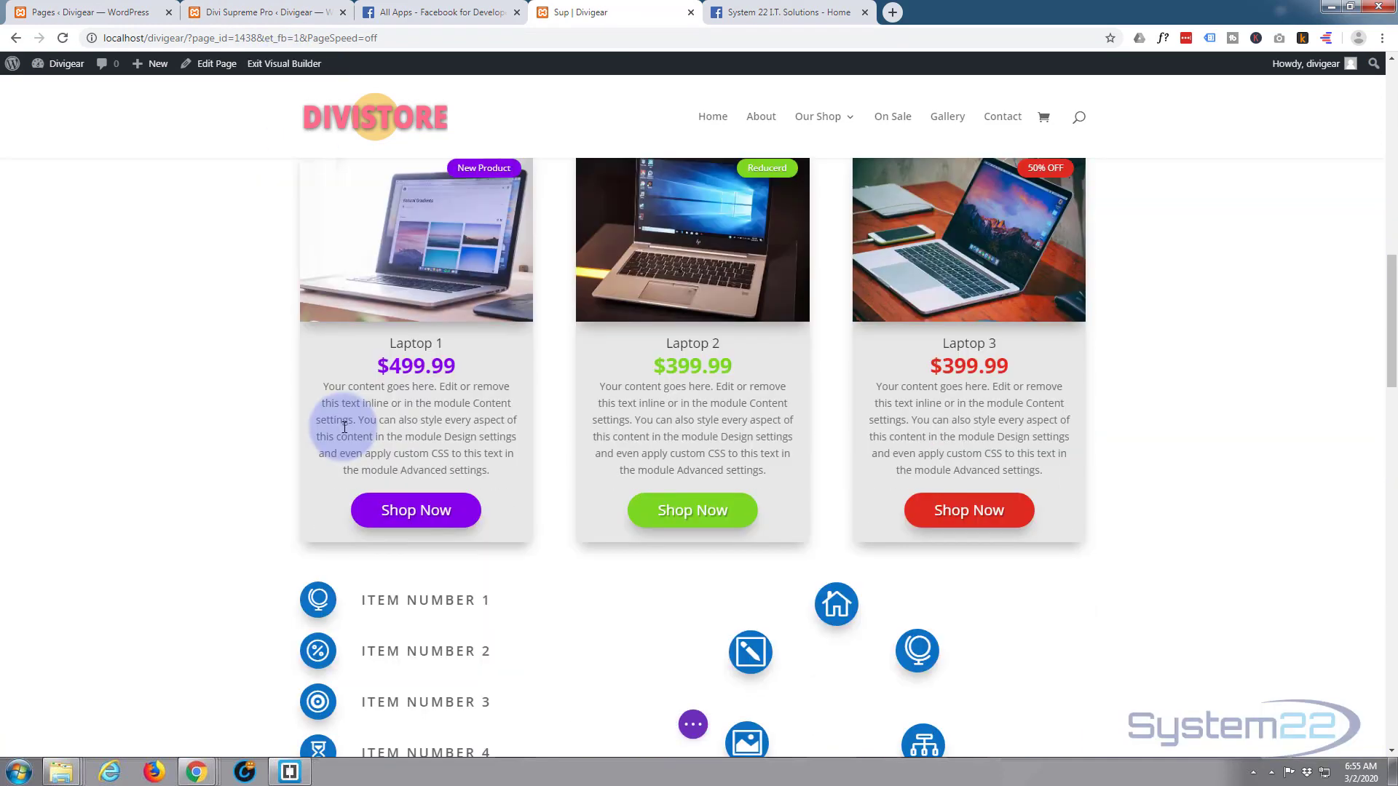
pyautogui.scroll(-15, 344, 428)
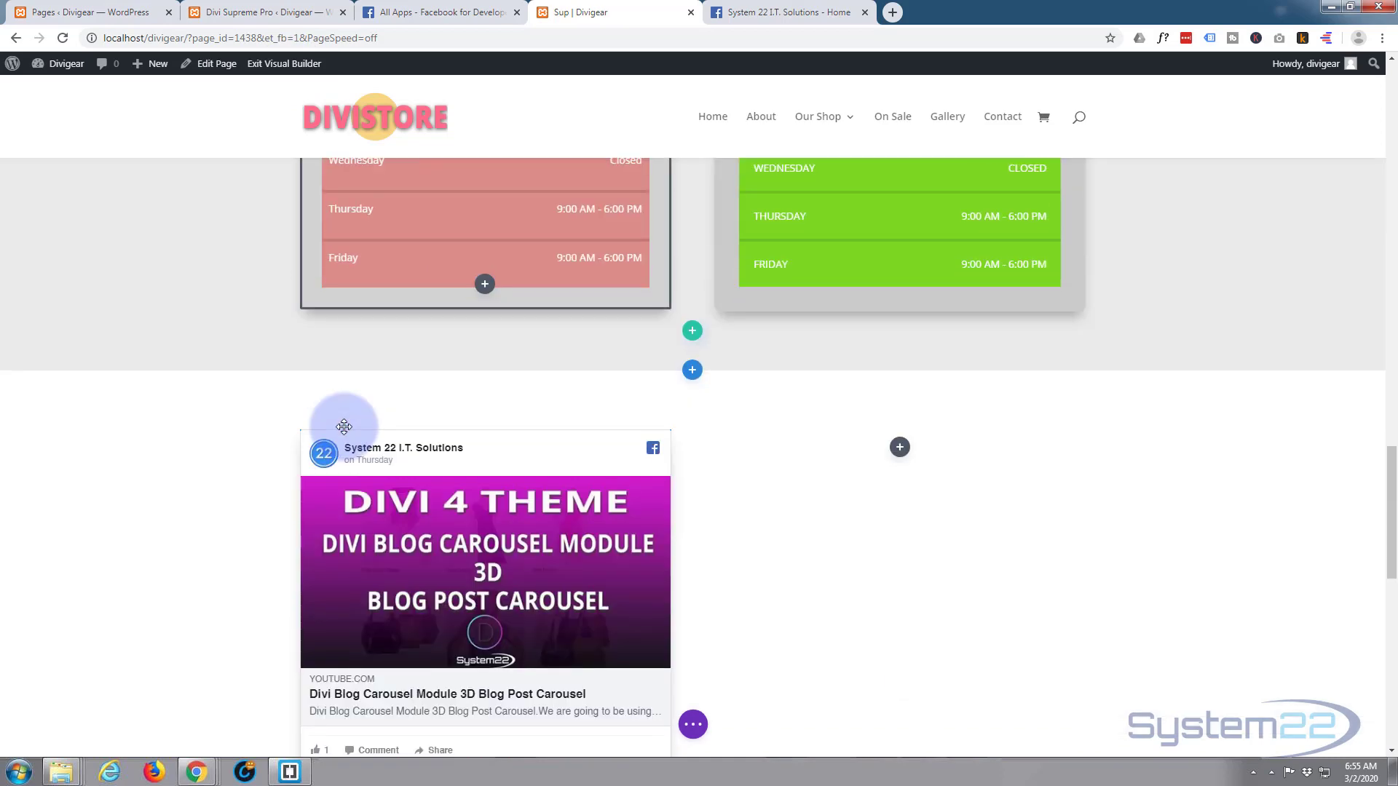
pyautogui.scroll(-3, 345, 427)
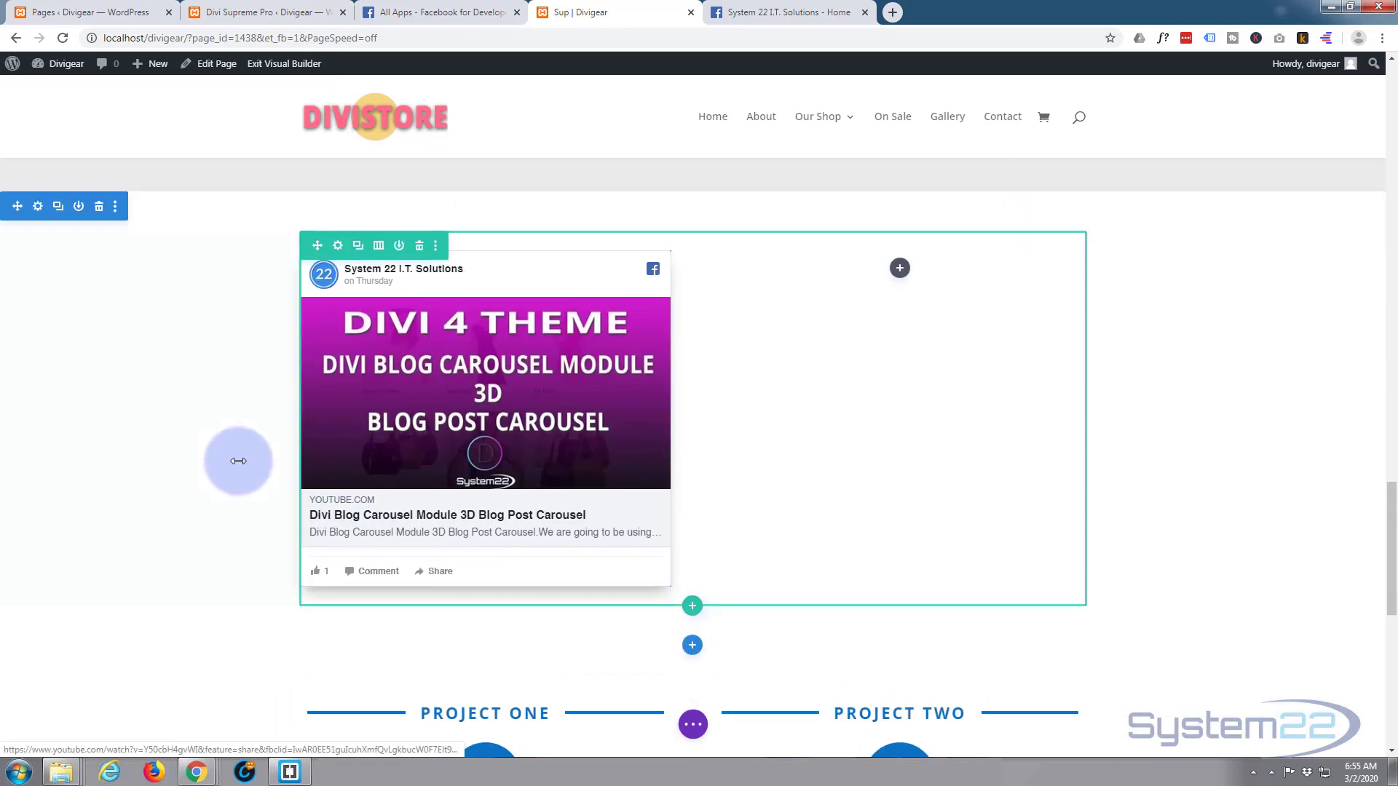
pyautogui.scroll(1, 239, 461)
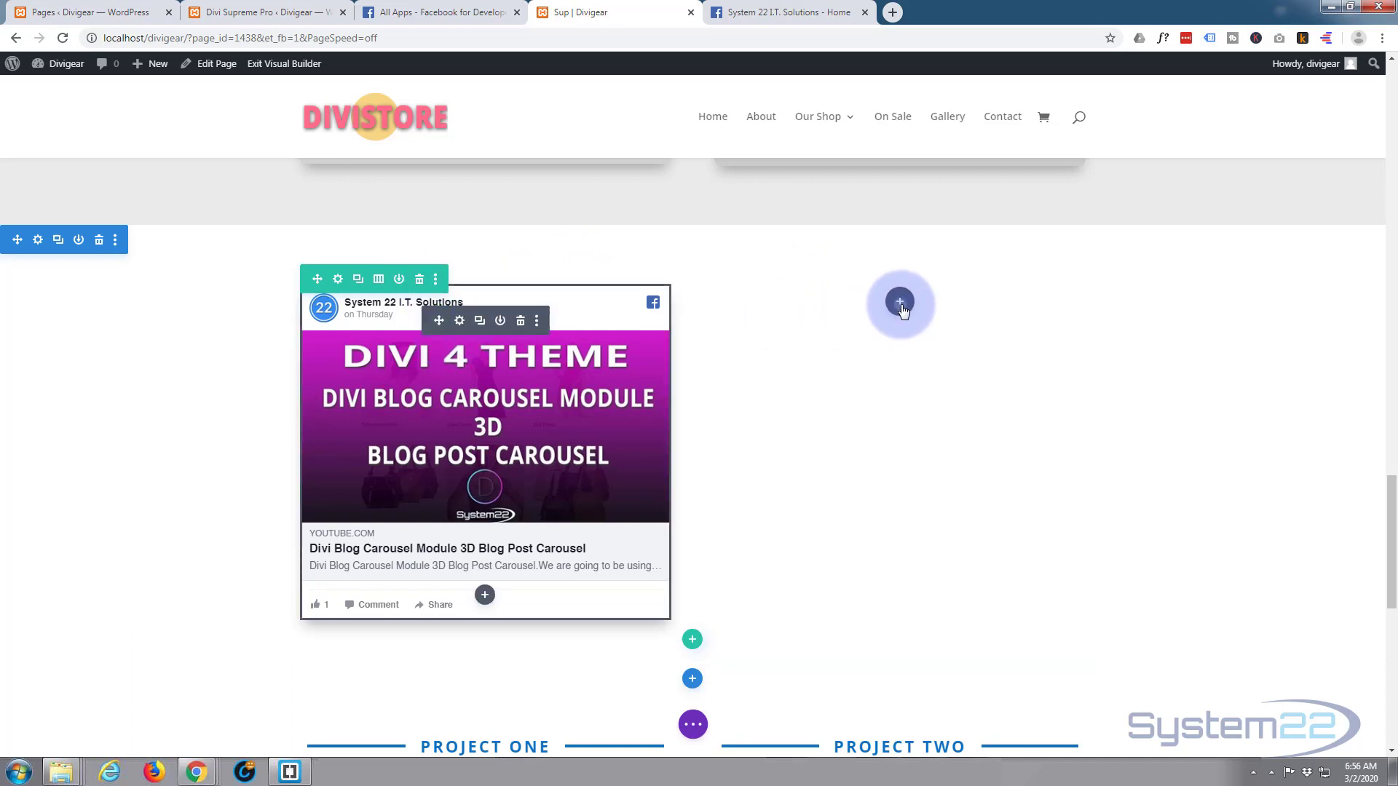
# - Insert a Supreme Facebook Embed module into the empty right column of the row
pyautogui.click(901, 304)
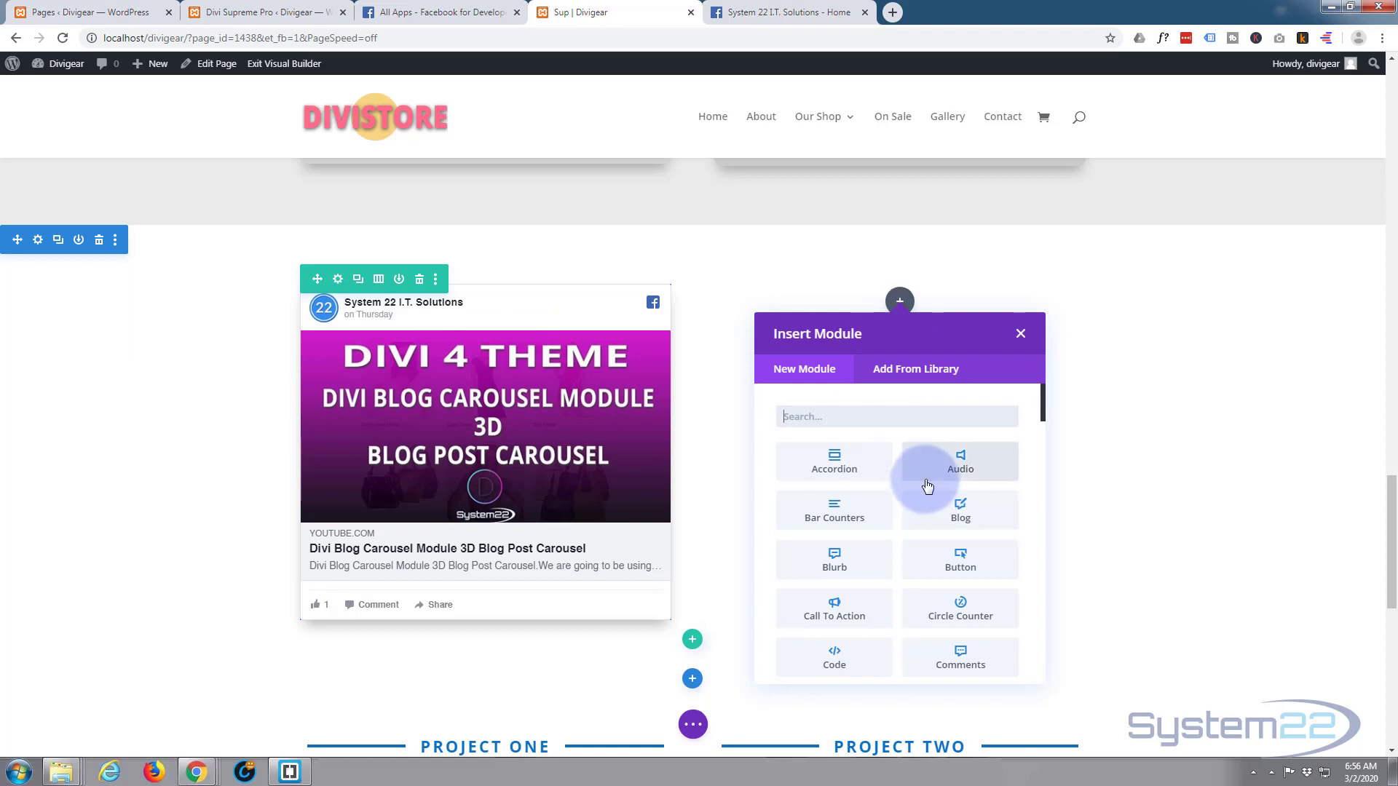
pyautogui.scroll(-8, 926, 486)
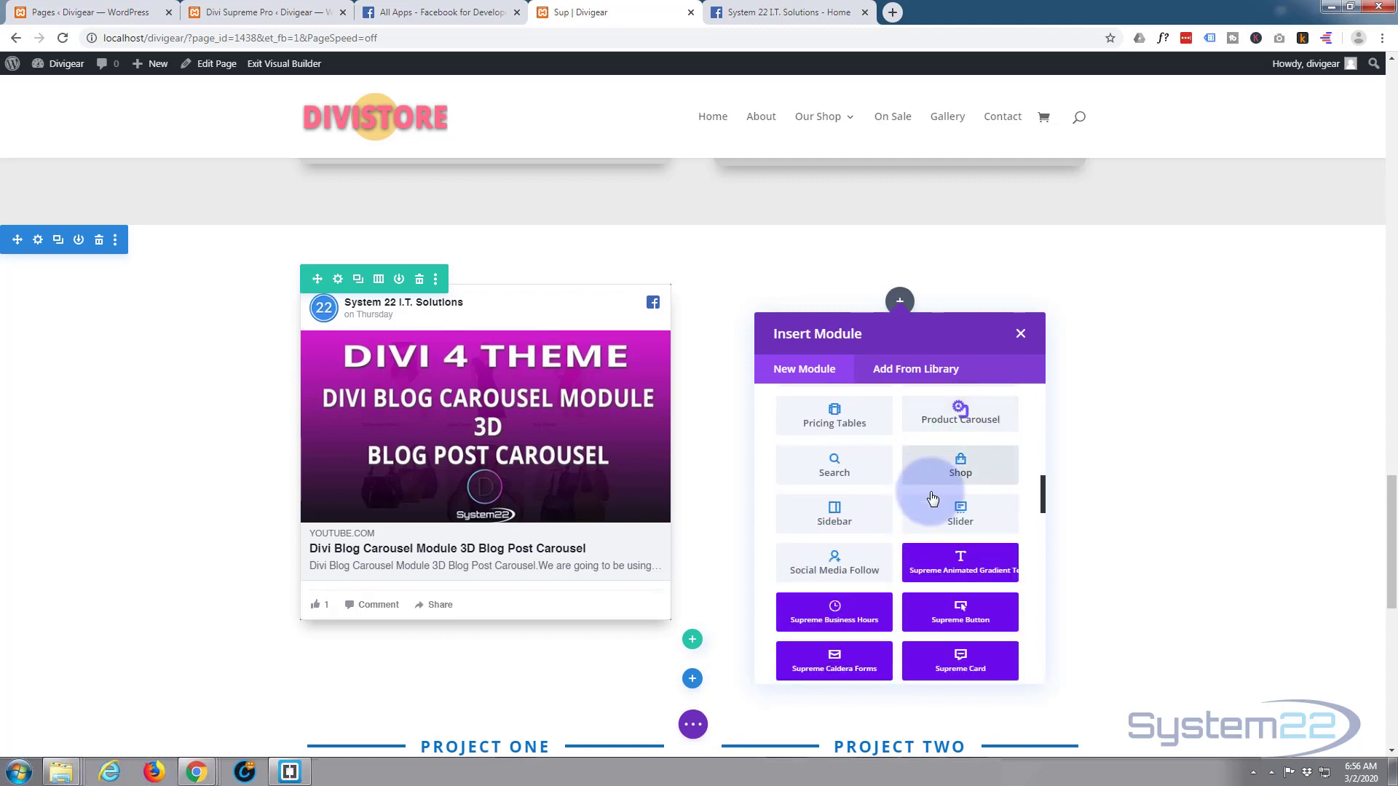
pyautogui.scroll(-2, 896, 522)
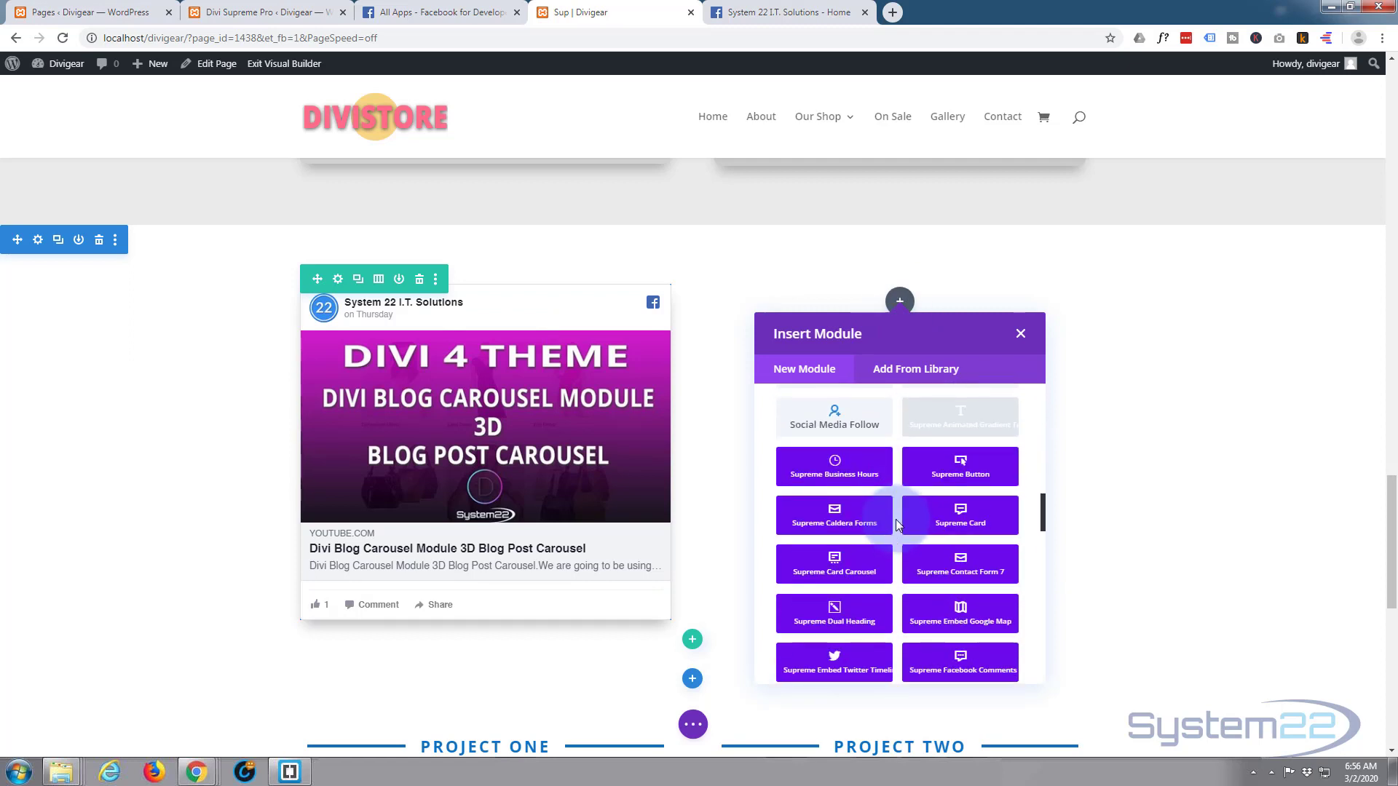
pyautogui.scroll(-6, 896, 522)
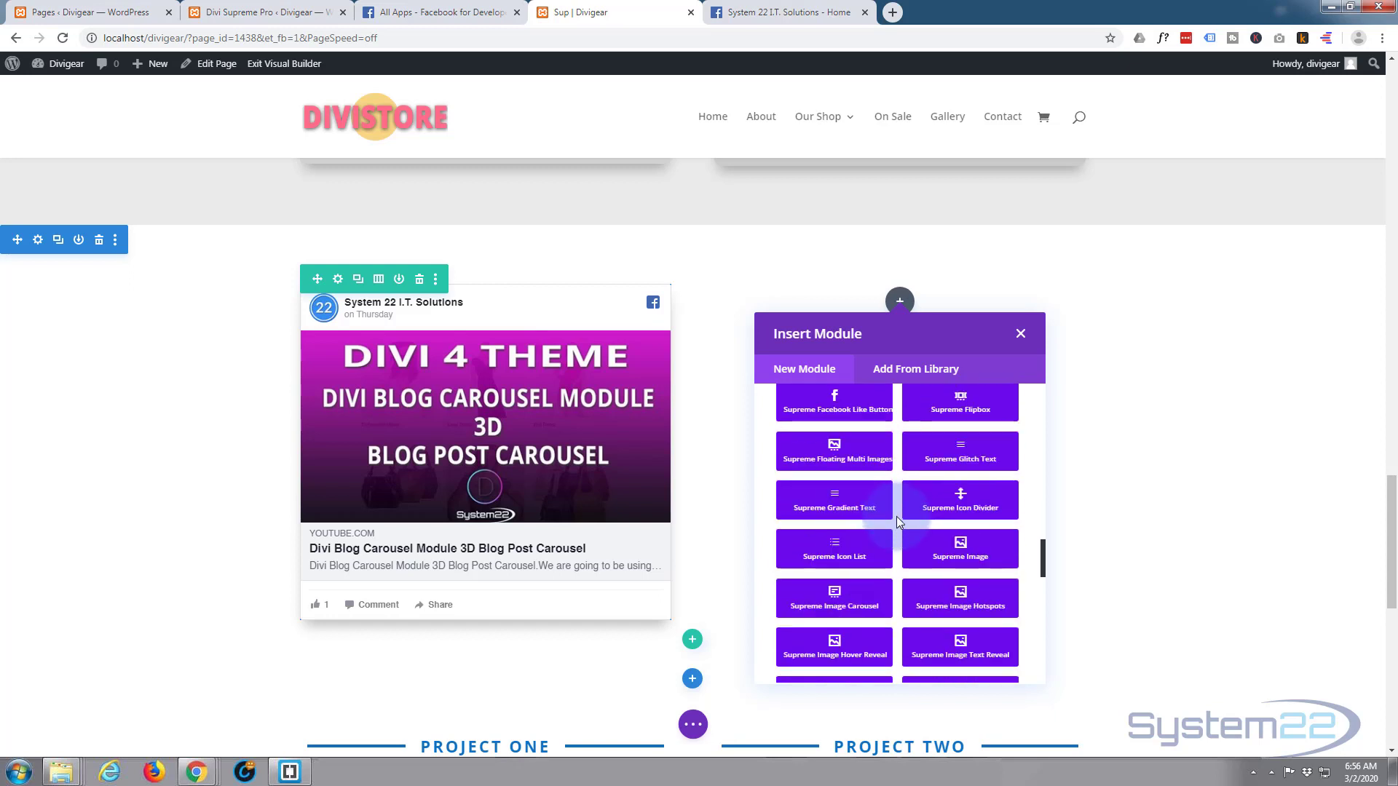
pyautogui.scroll(-3, 897, 516)
pyautogui.scroll(3, 898, 516)
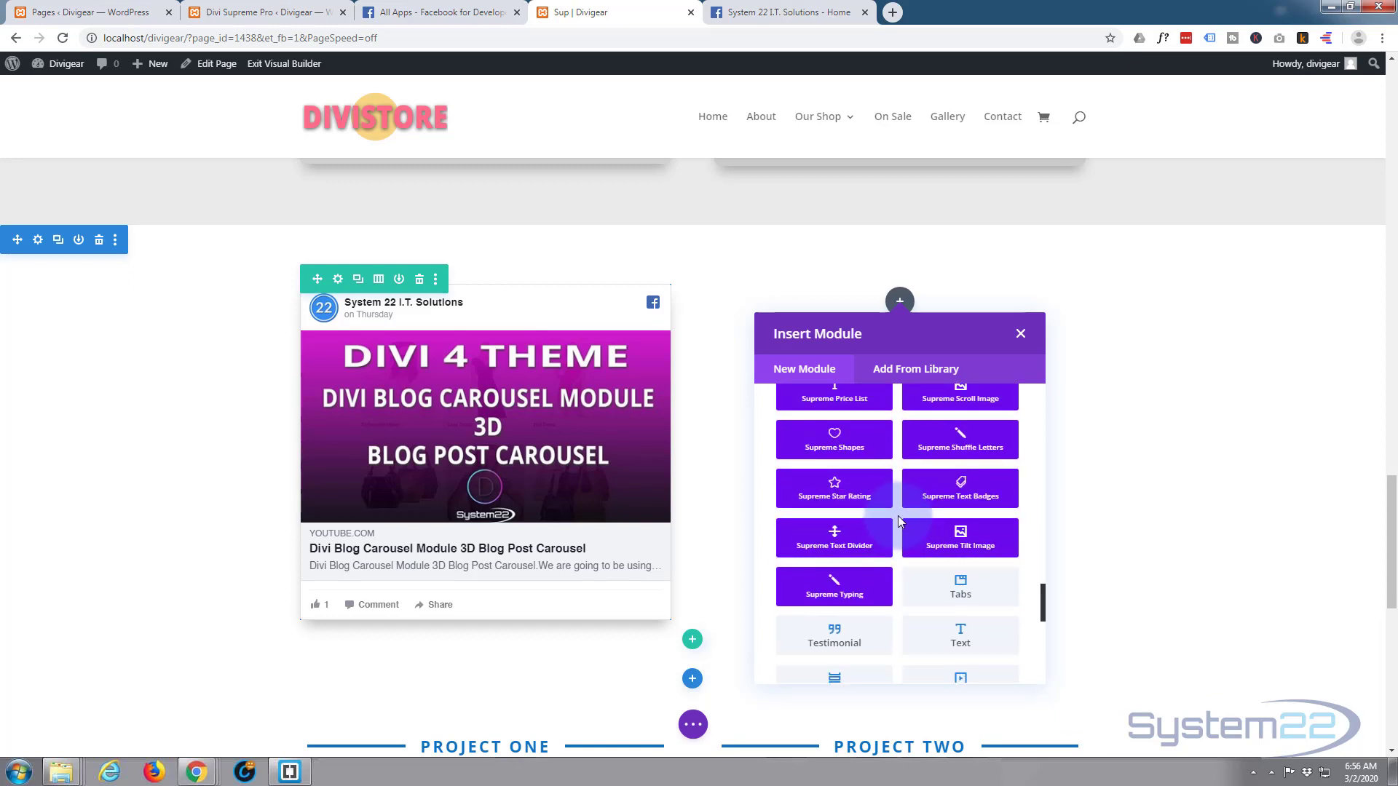
pyautogui.scroll(1, 898, 515)
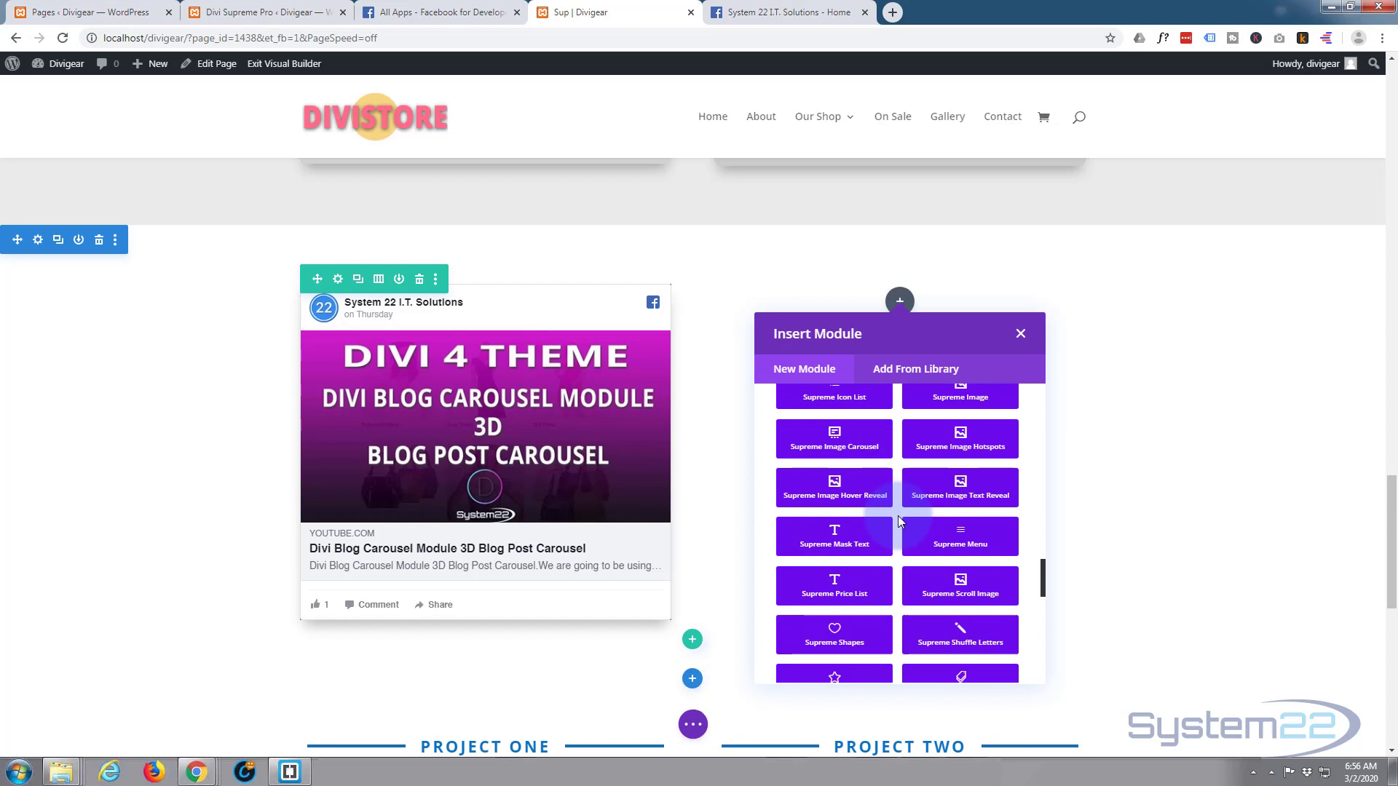
pyautogui.scroll(3, 898, 516)
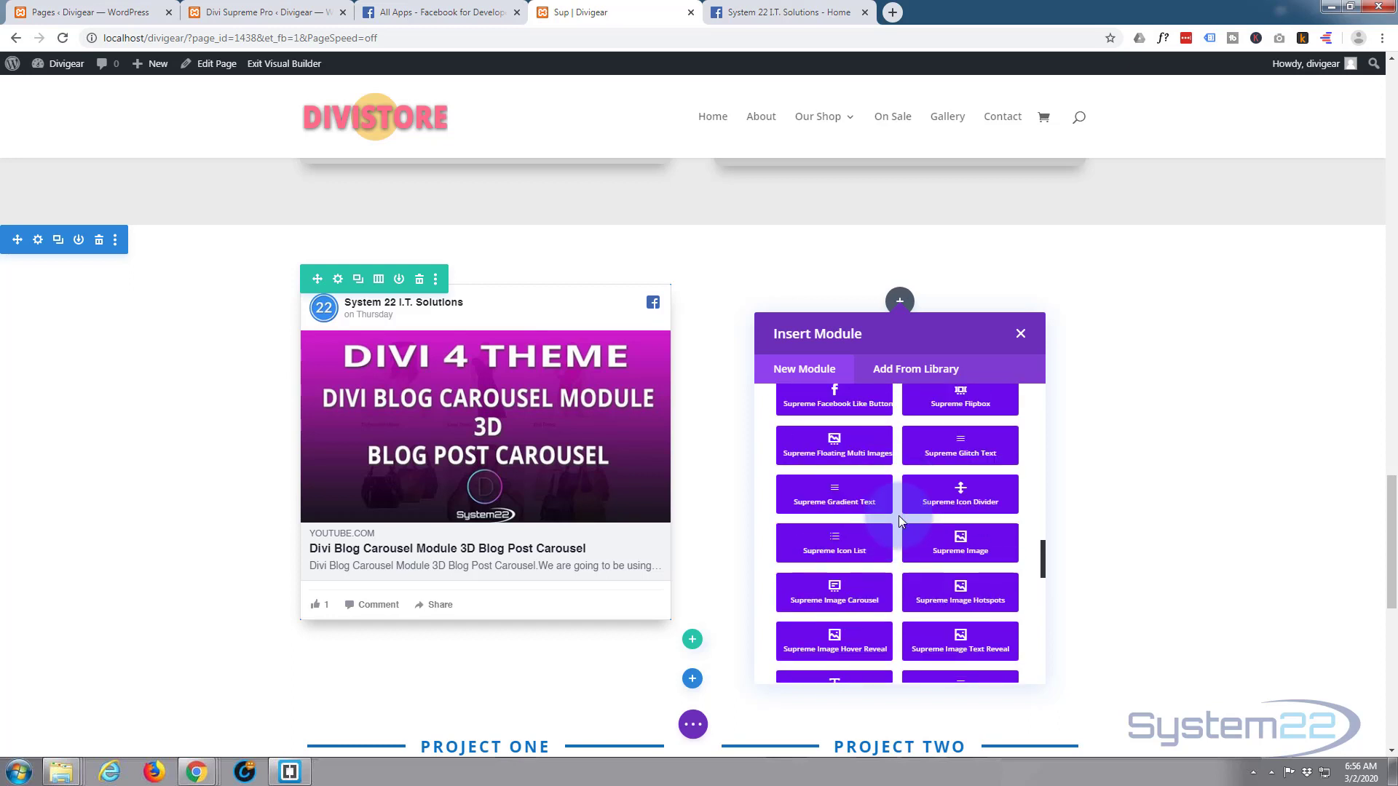
pyautogui.scroll(1, 898, 515)
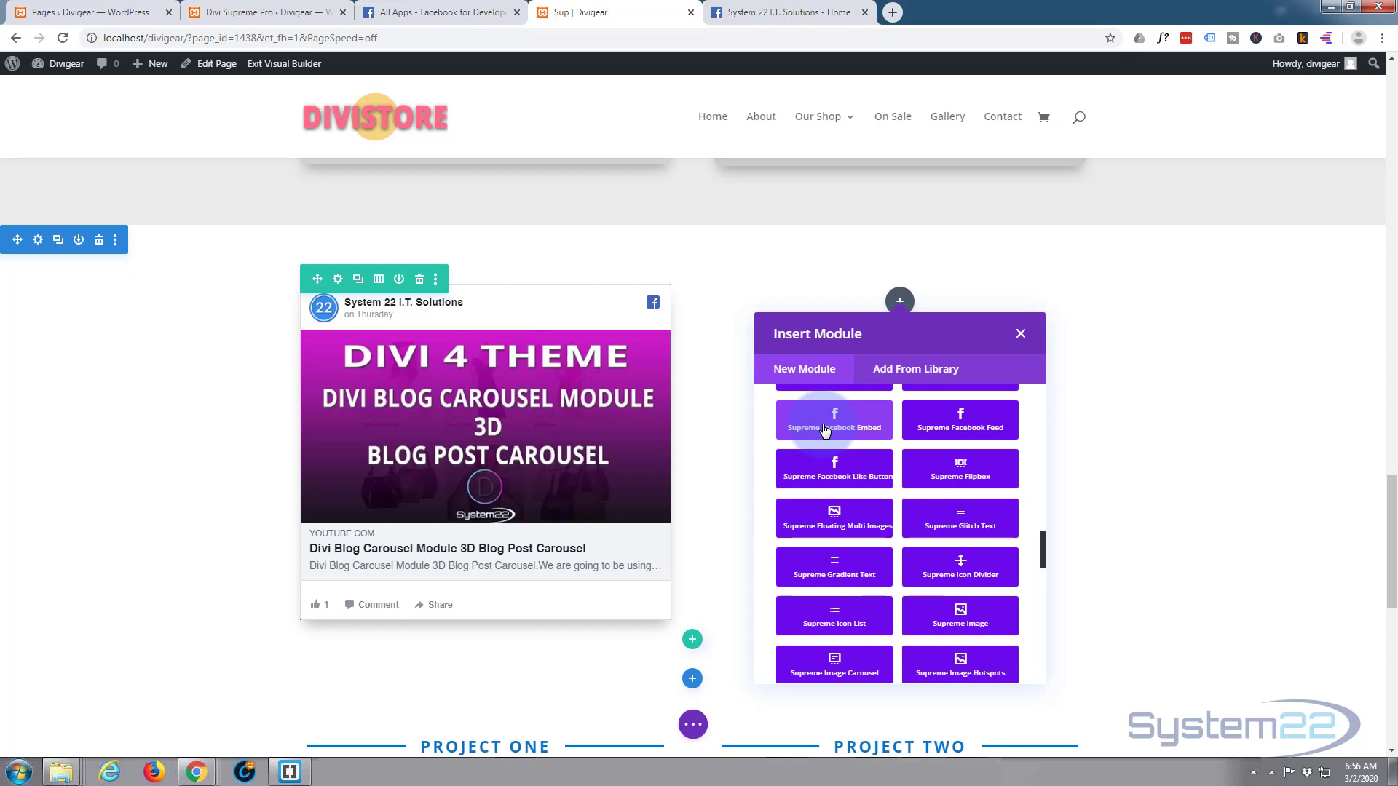
pyautogui.click(824, 429)
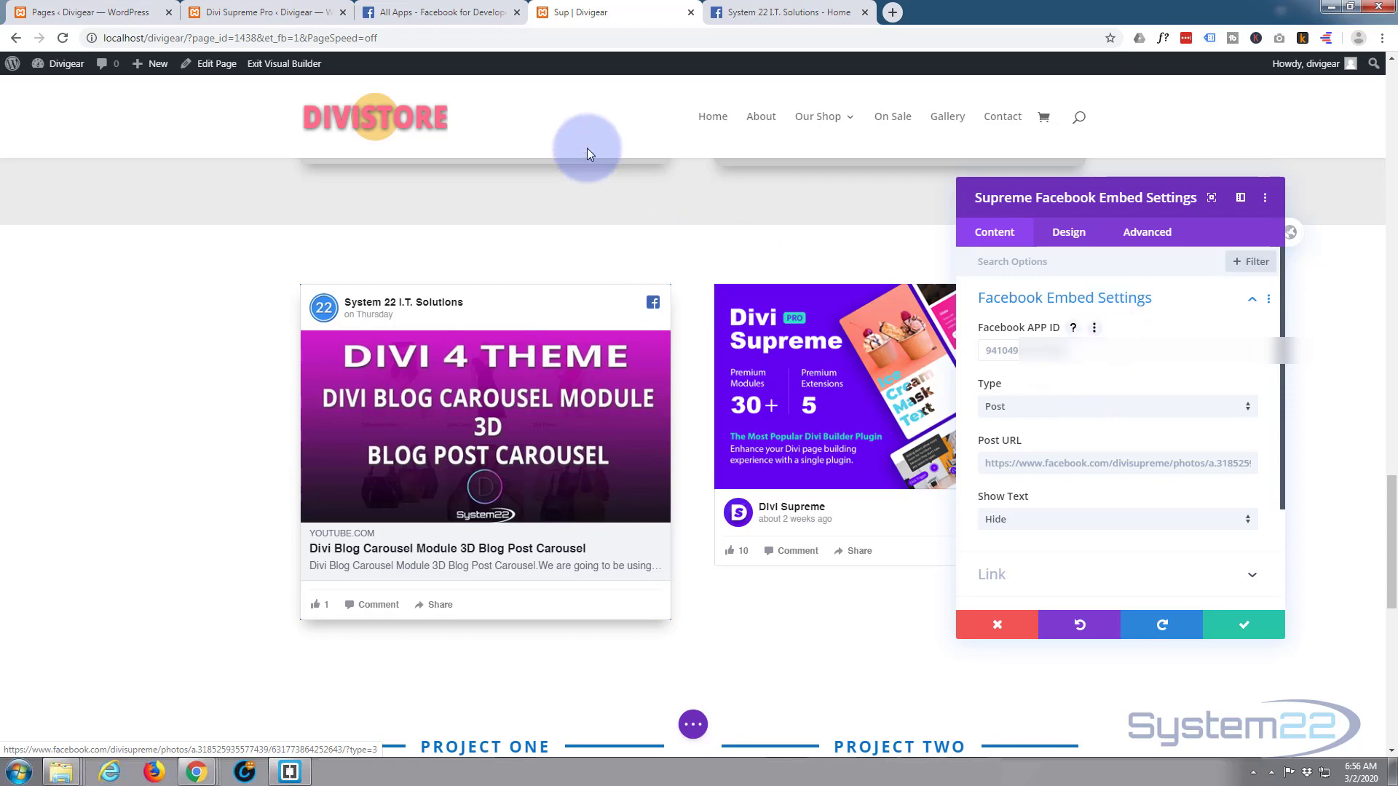
# - Switch to the Facebook for Developers All Apps page showing the one app in development
pyautogui.click(436, 12)
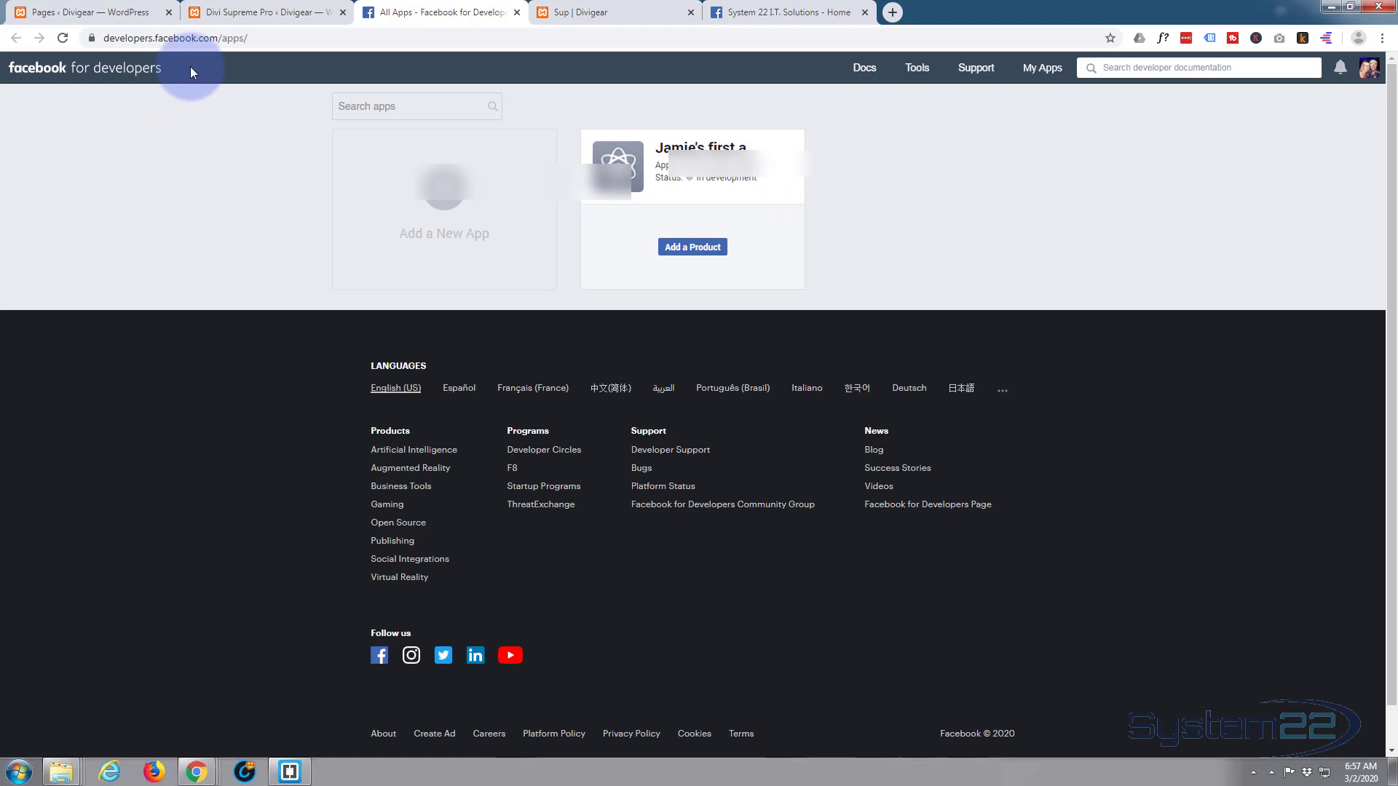
# - Return to the Divi Supreme Pro Social Media Settings page showing the Facebook App ID
pyautogui.click(222, 15)
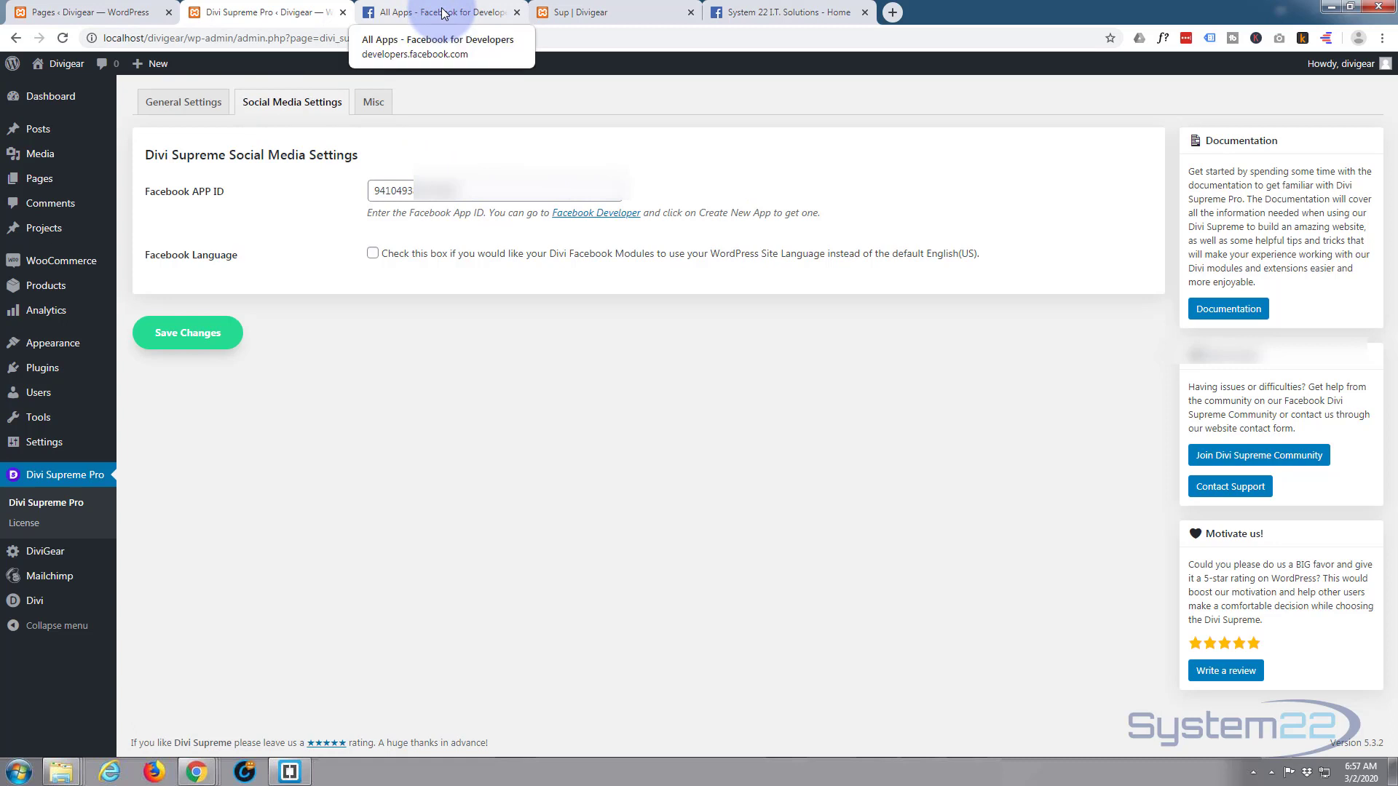
# - Return to the Sup page's Supreme Facebook Embed settings, App ID prefilled and type Post
pyautogui.click(603, 16)
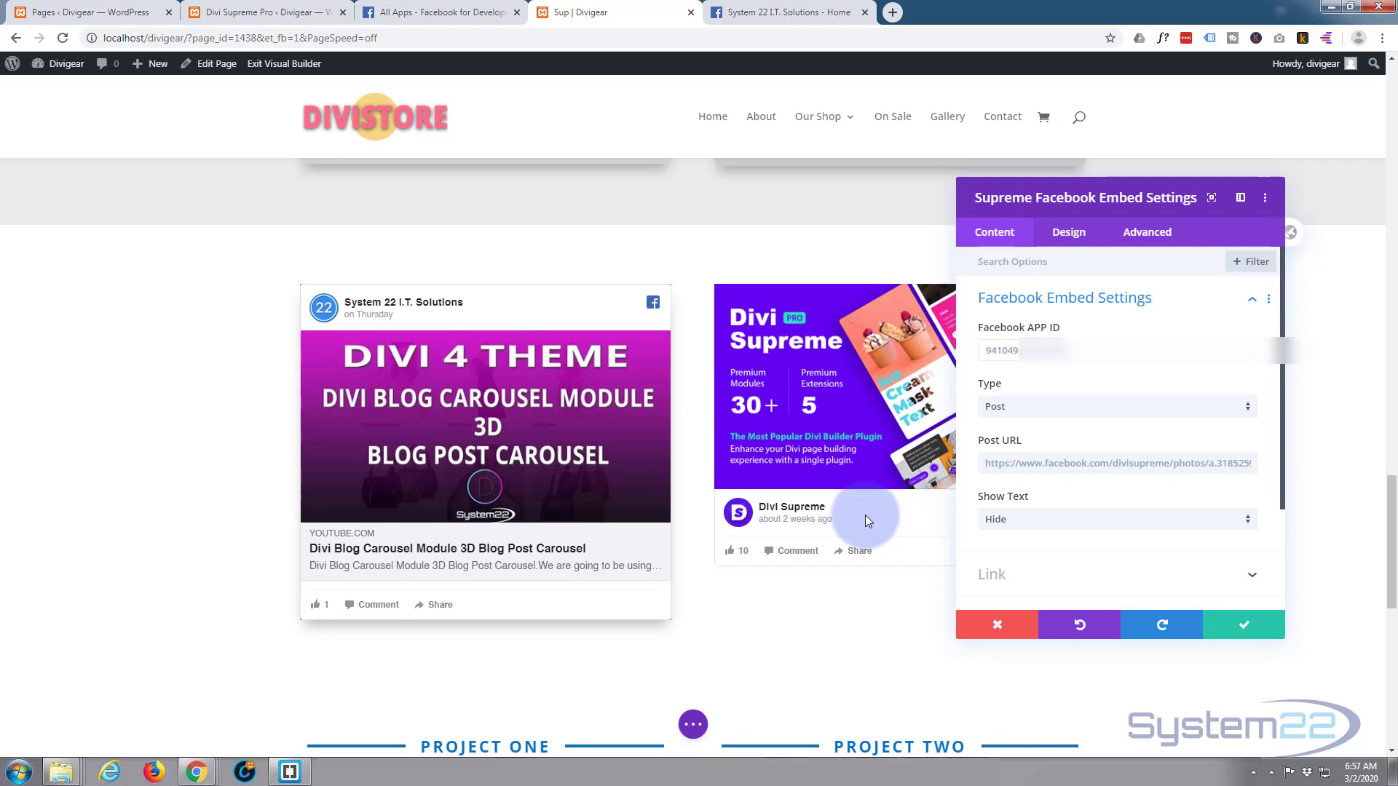
# - Copy the link of the Bootstrap 4 Blueprints Menu post on the System 22 I.T. Solutions page
pyautogui.click(748, 13)
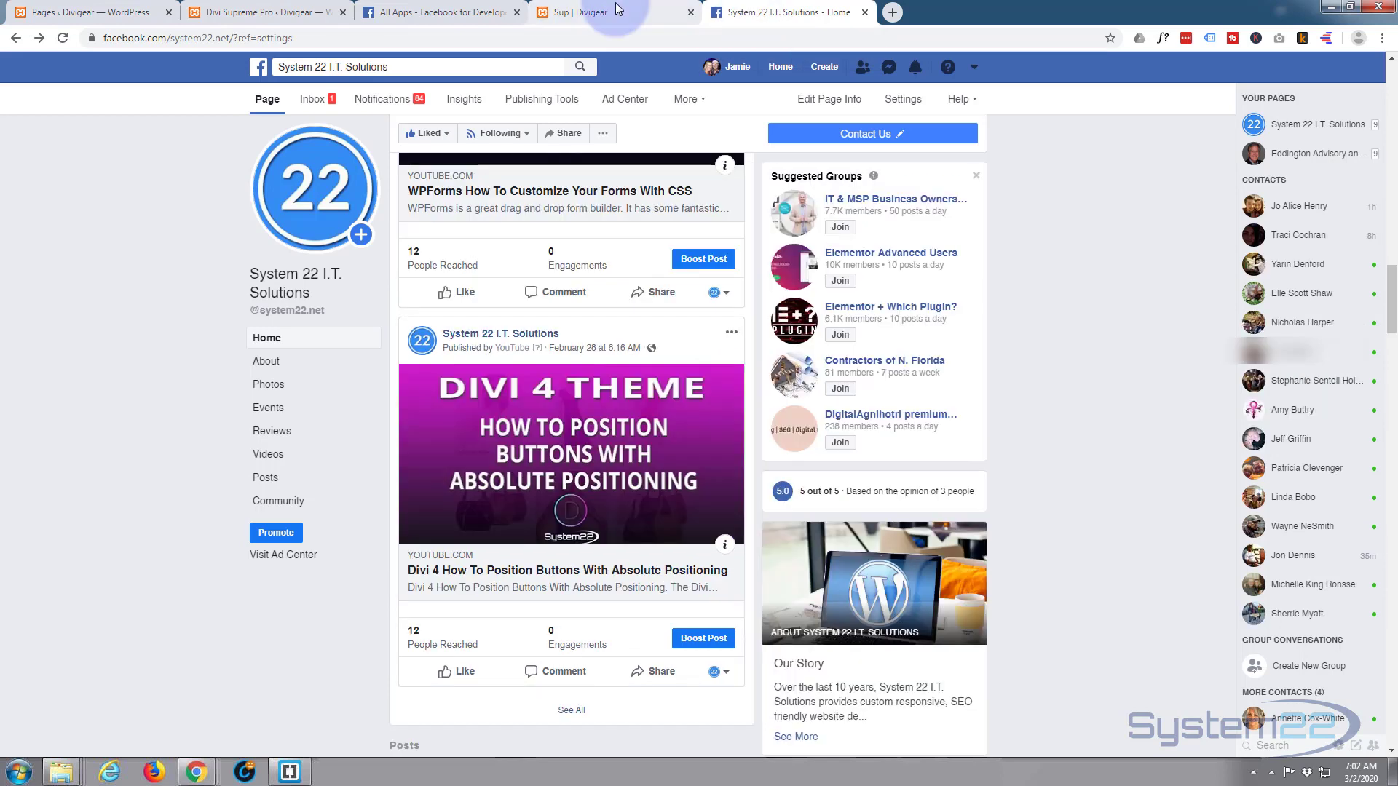
pyautogui.scroll(-5, 546, 306)
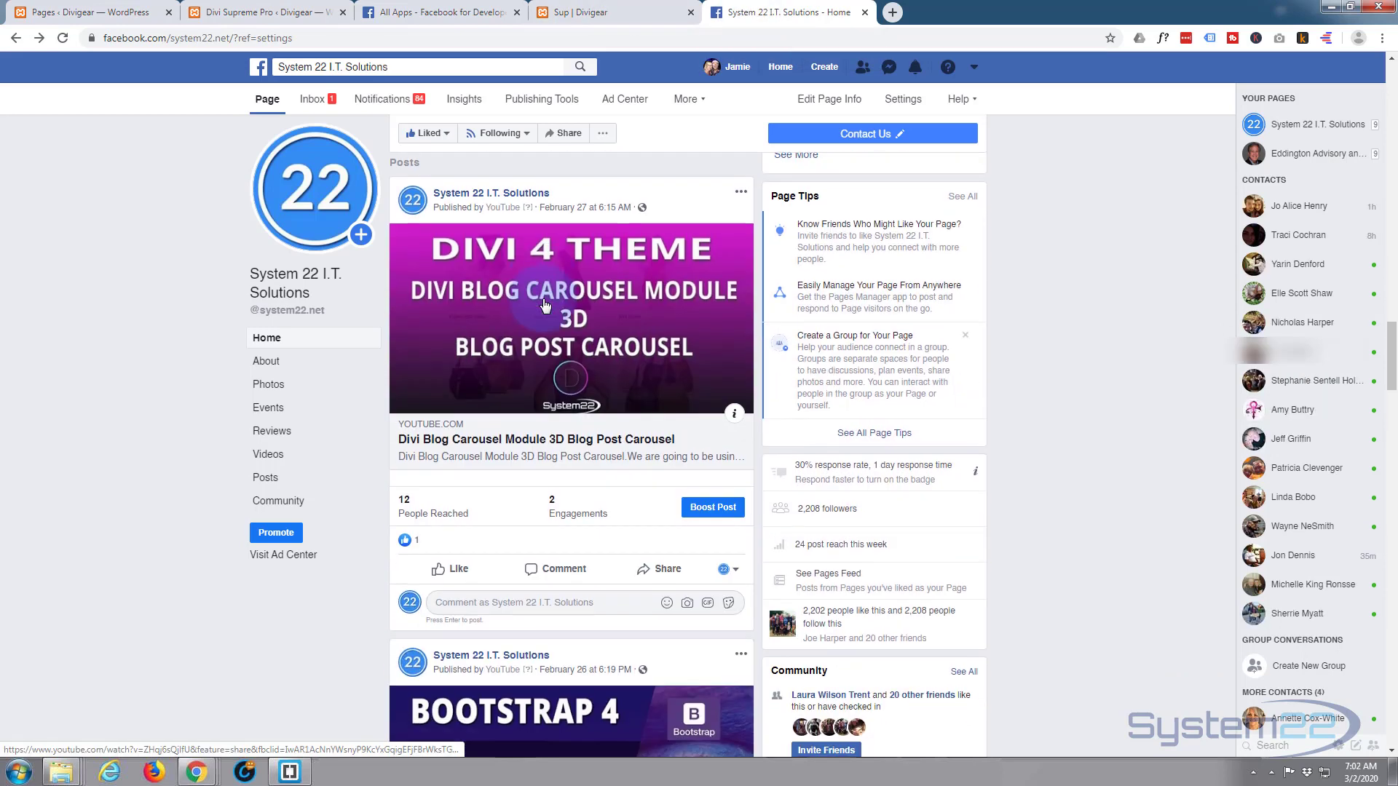
pyautogui.scroll(-5, 546, 305)
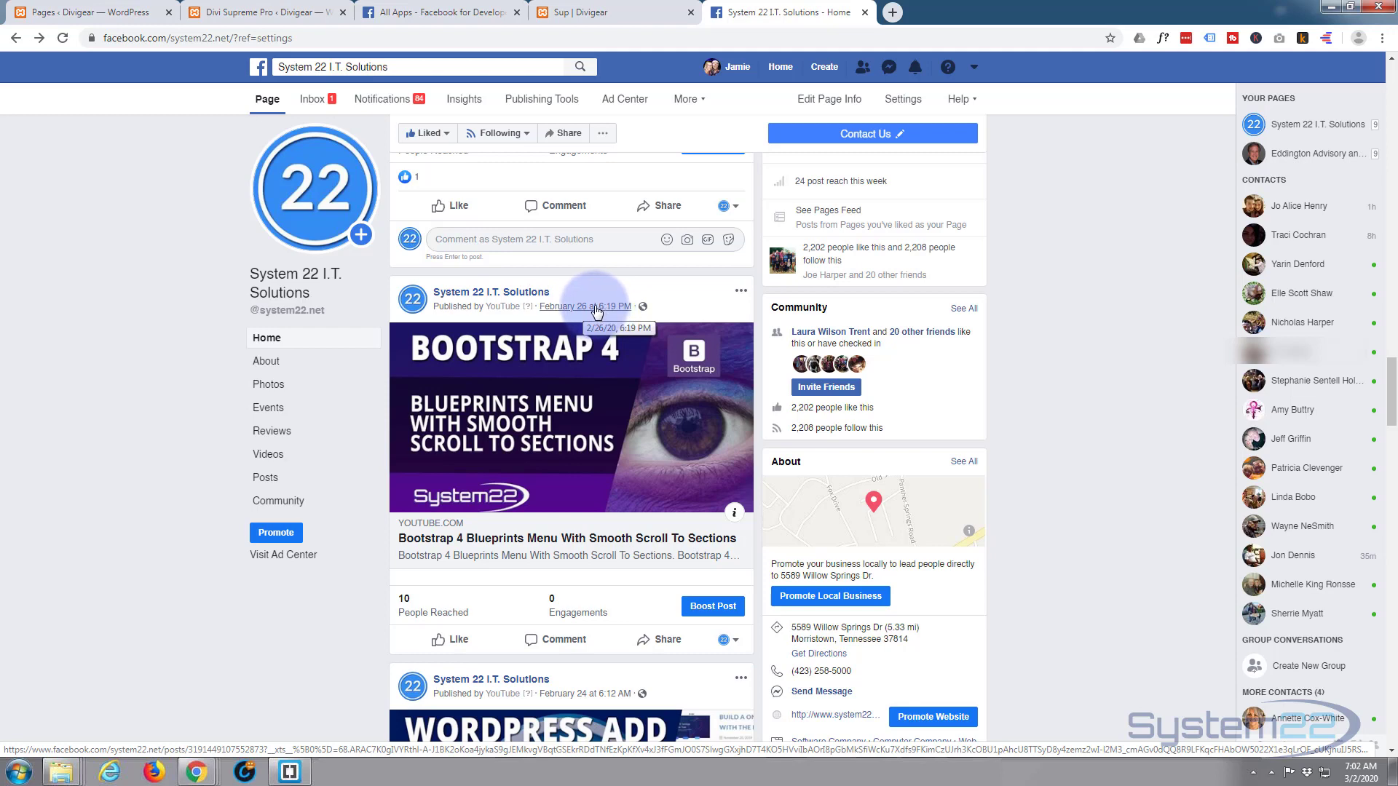
pyautogui.rightClick(595, 311)
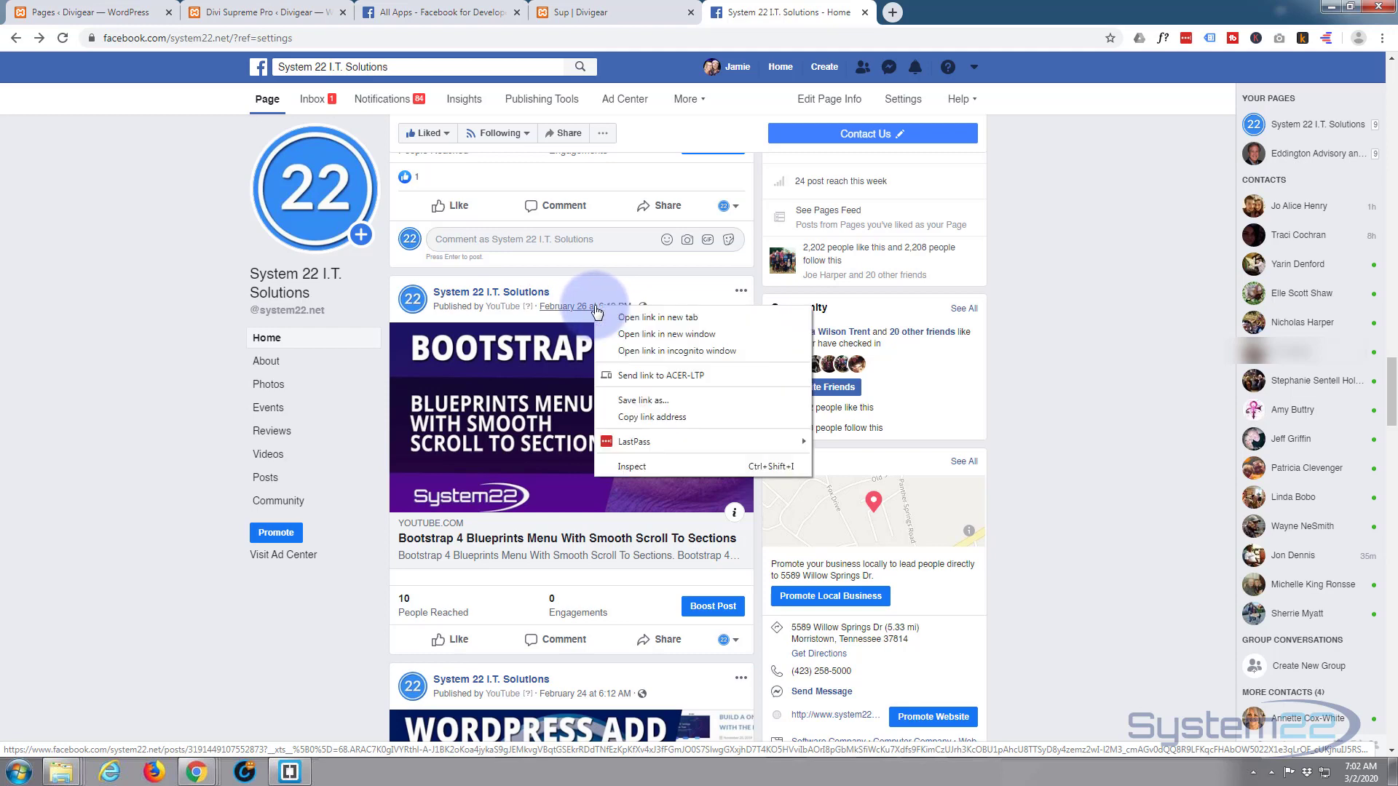
pyautogui.click(657, 416)
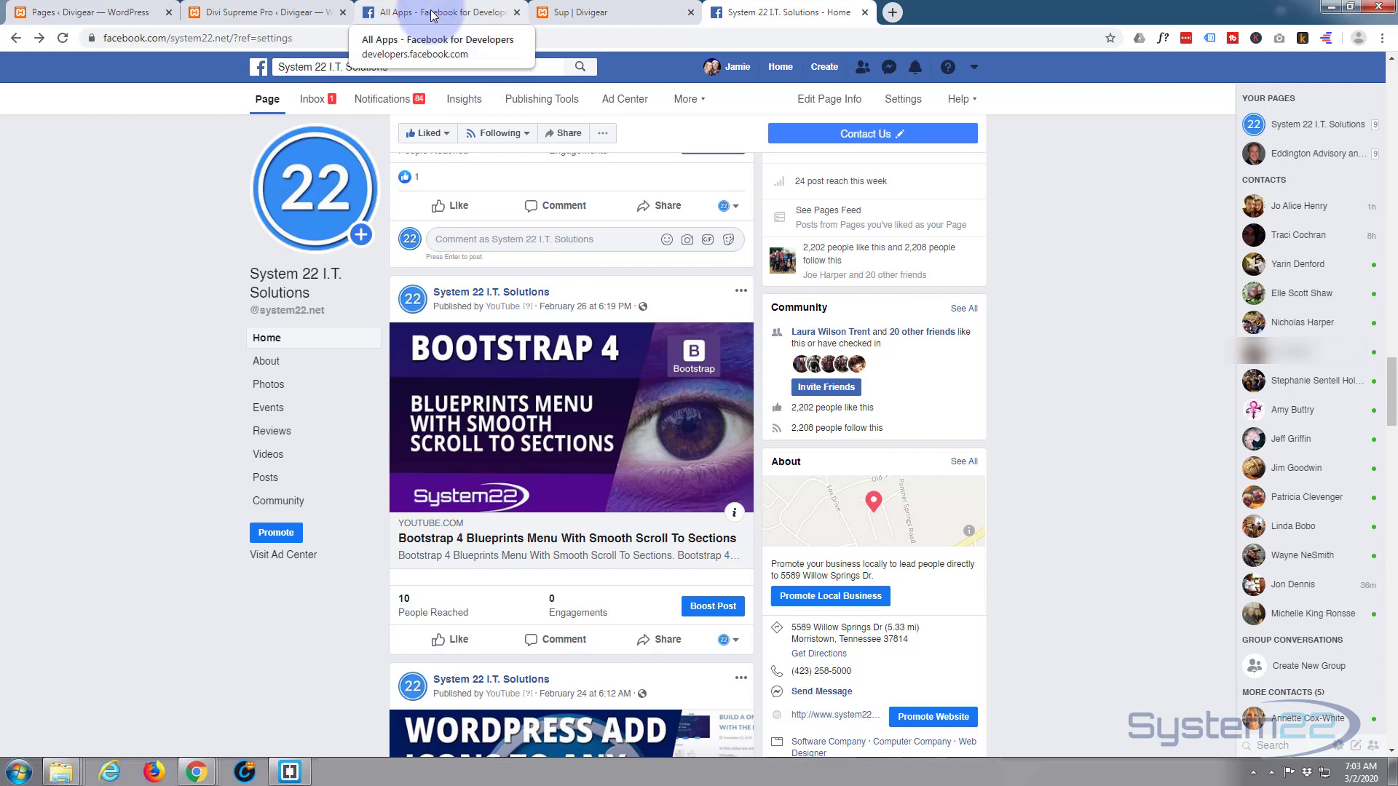
# - Paste the Bootstrap 4 post link into the embed's Post URL field and move the settings panel aside
pyautogui.click(617, 14)
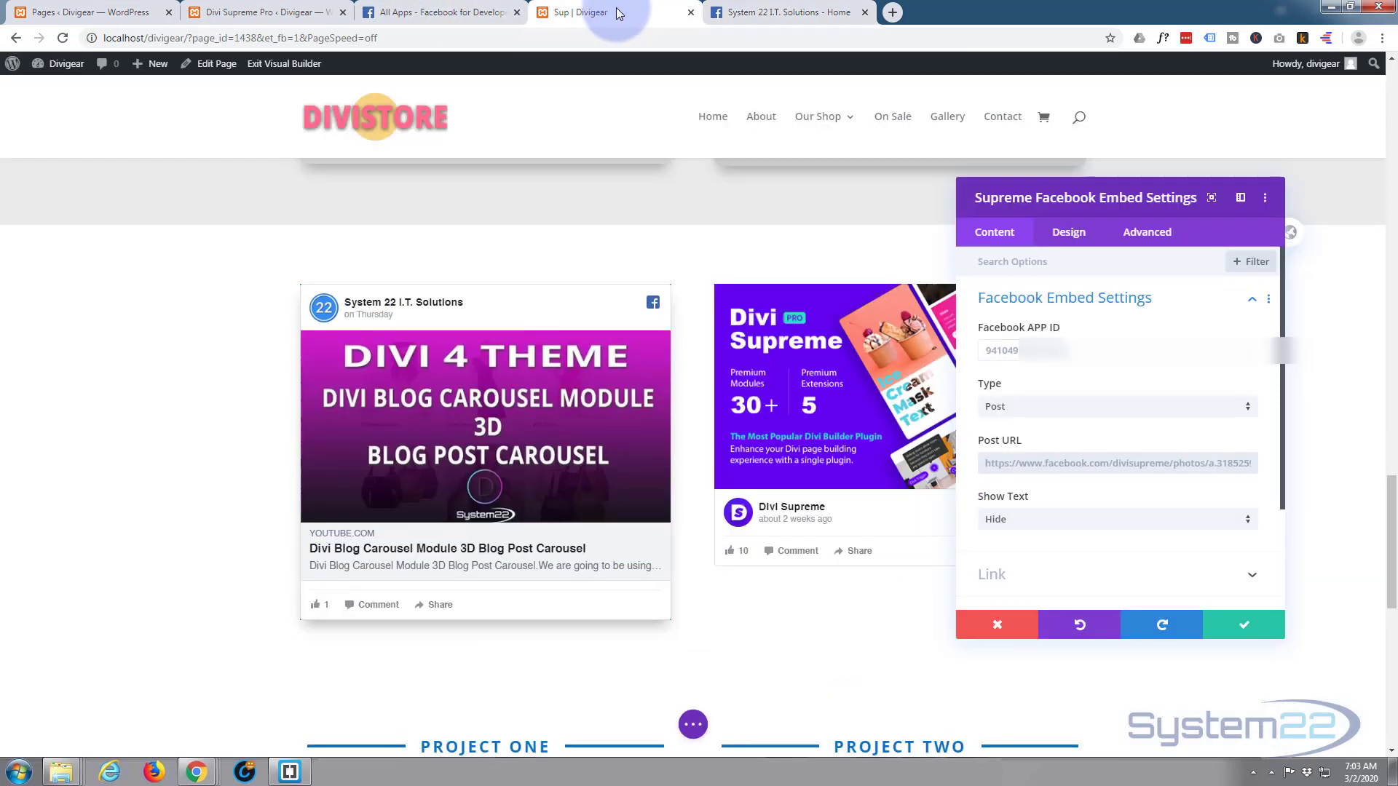
pyautogui.click(998, 463)
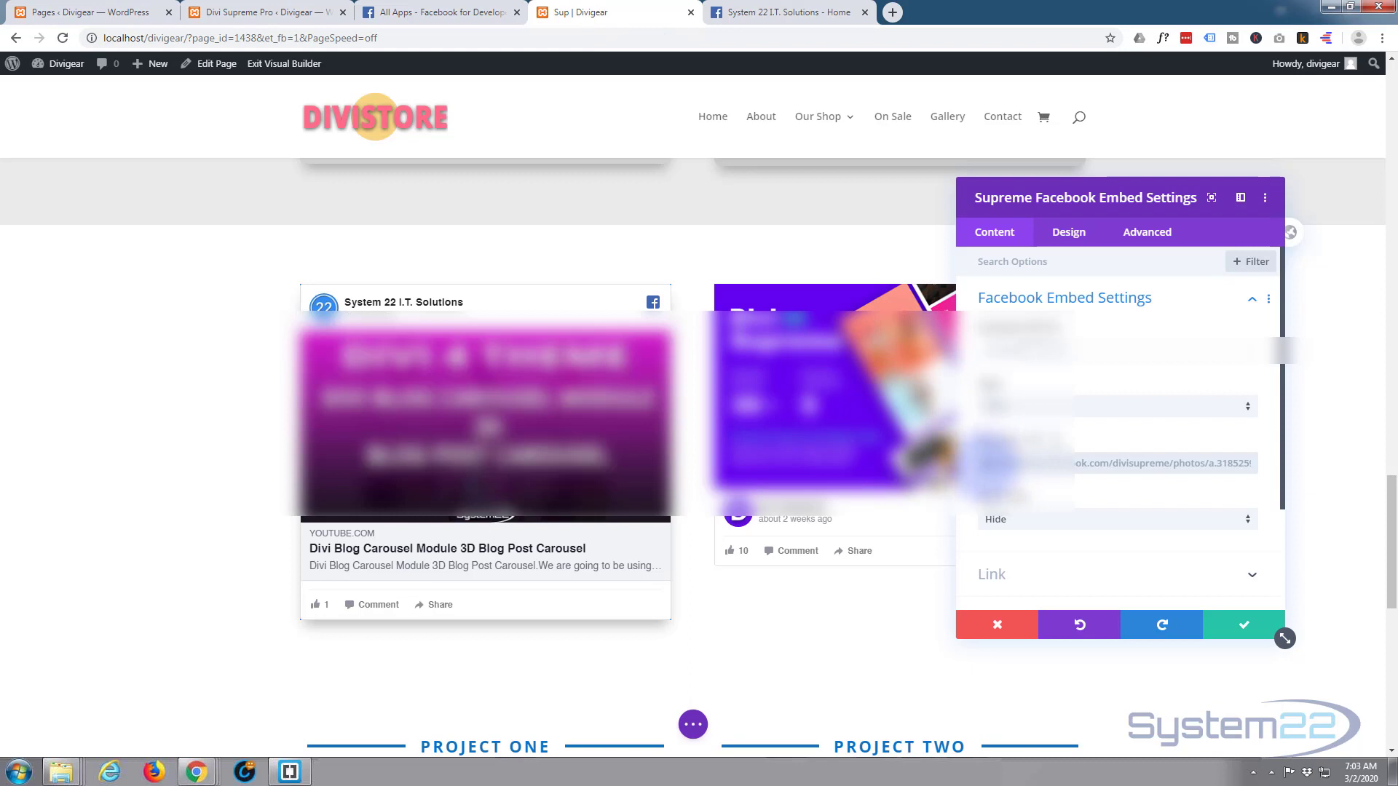
pyautogui.hotkey('ctrl', 'v')
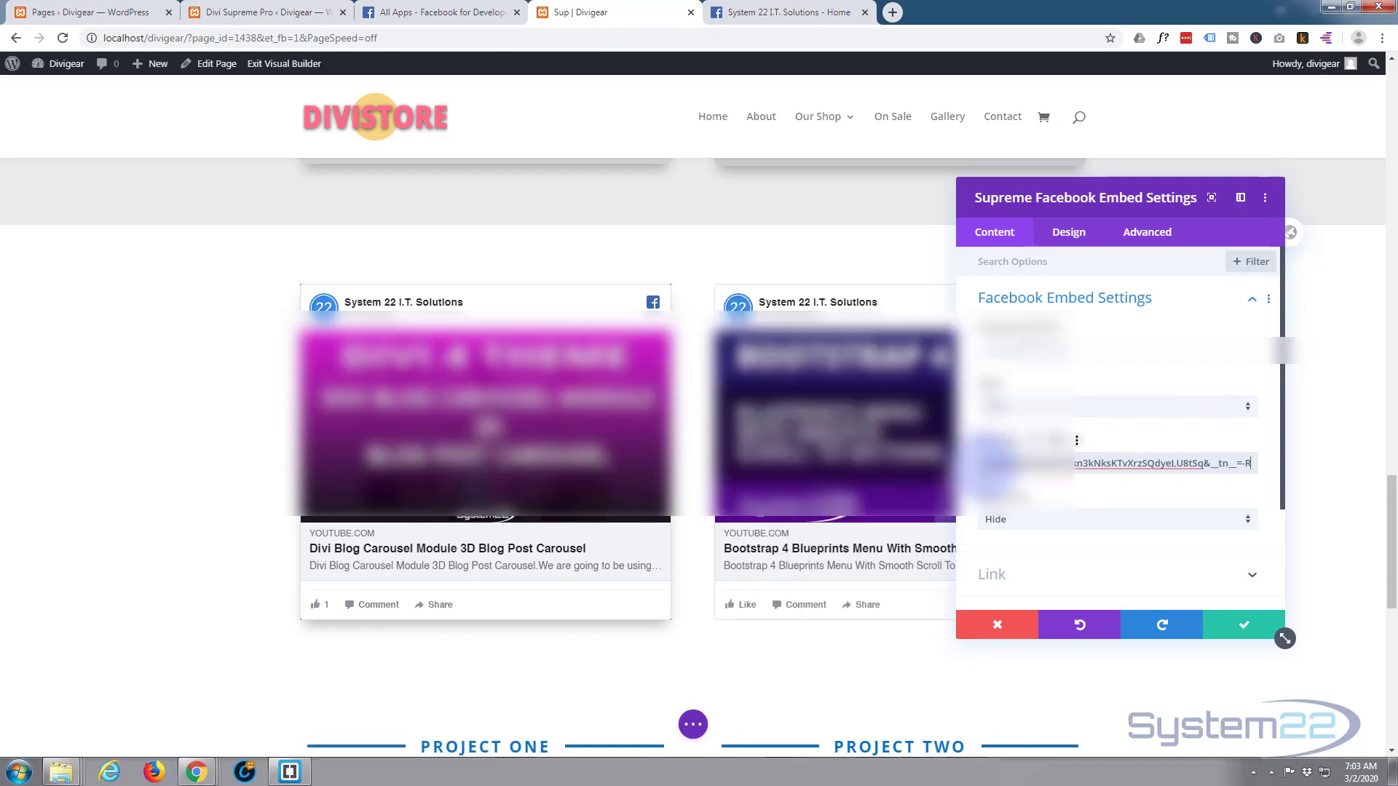
pyautogui.moveTo(1070, 195); pyautogui.dragTo(486, 227)
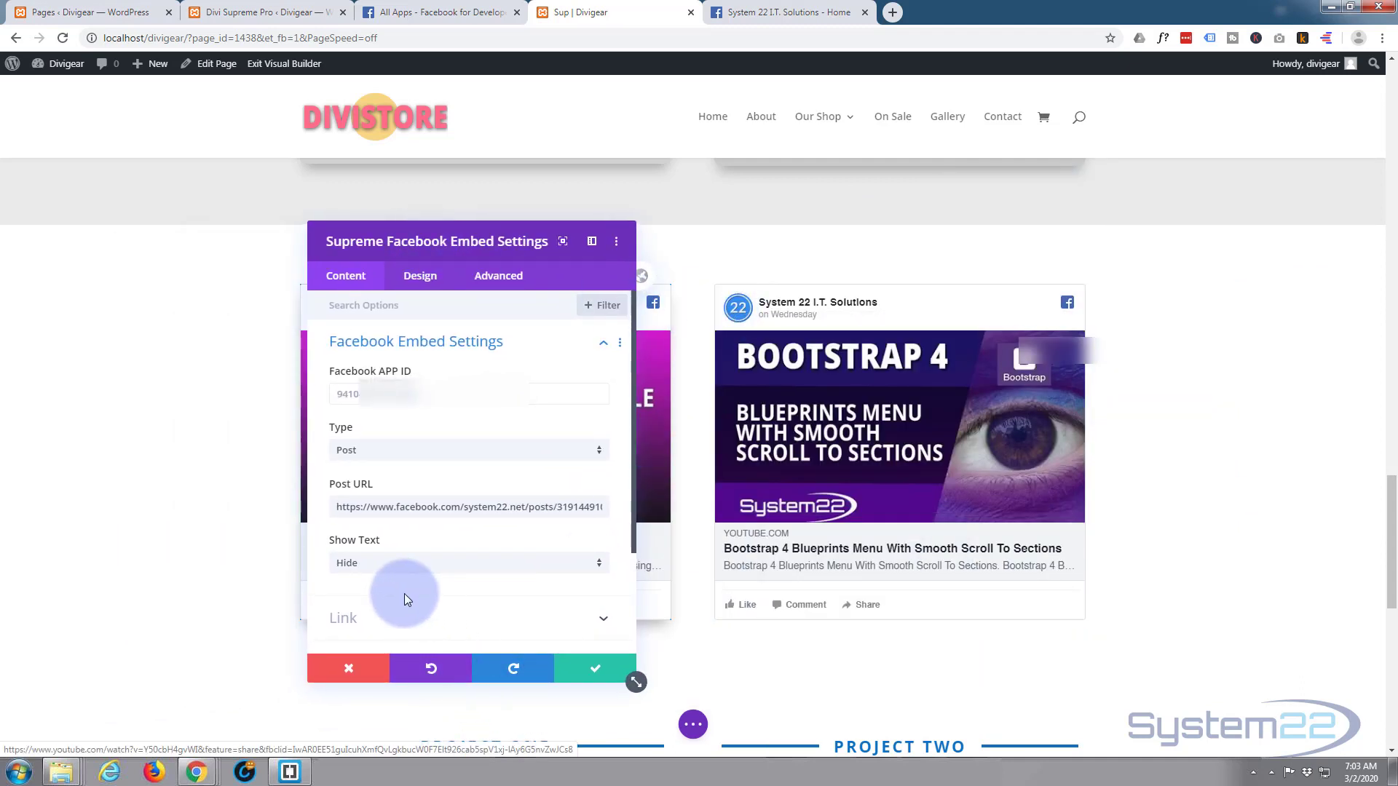
# - Apply the fourth Box Shadow preset to the Facebook embed and save its settings
pyautogui.click(430, 280)
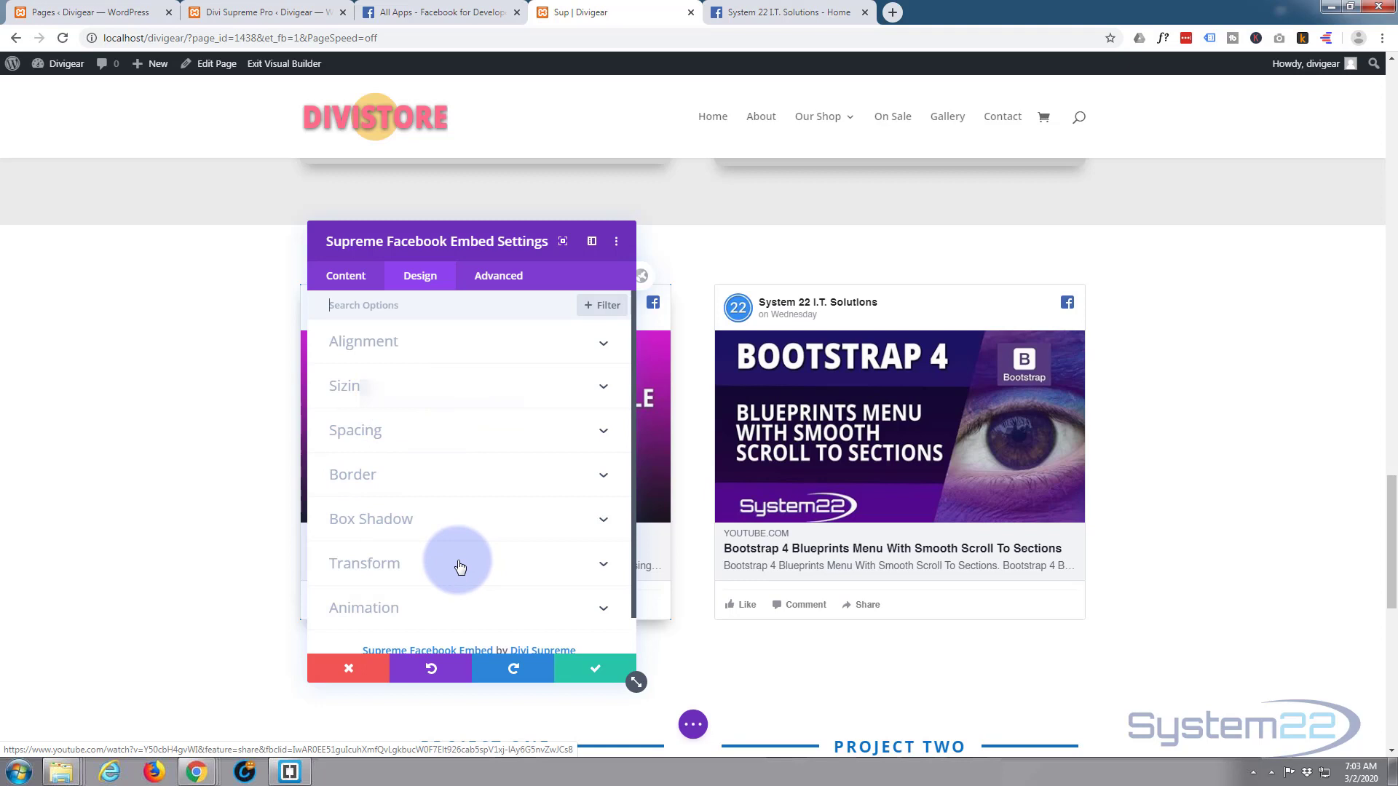
pyautogui.scroll(-1, 446, 542)
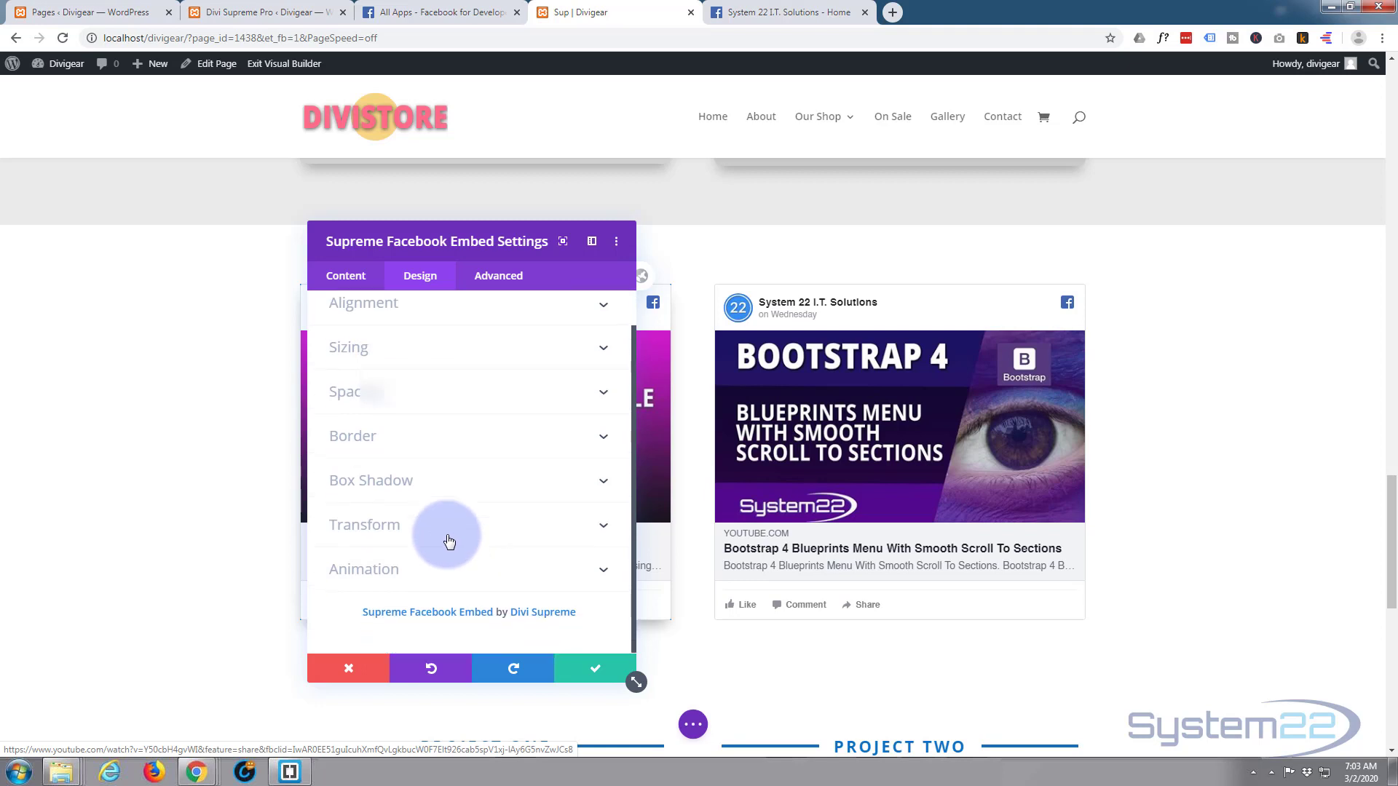
pyautogui.click(479, 485)
pyautogui.scroll(-2, 524, 465)
pyautogui.click(572, 401)
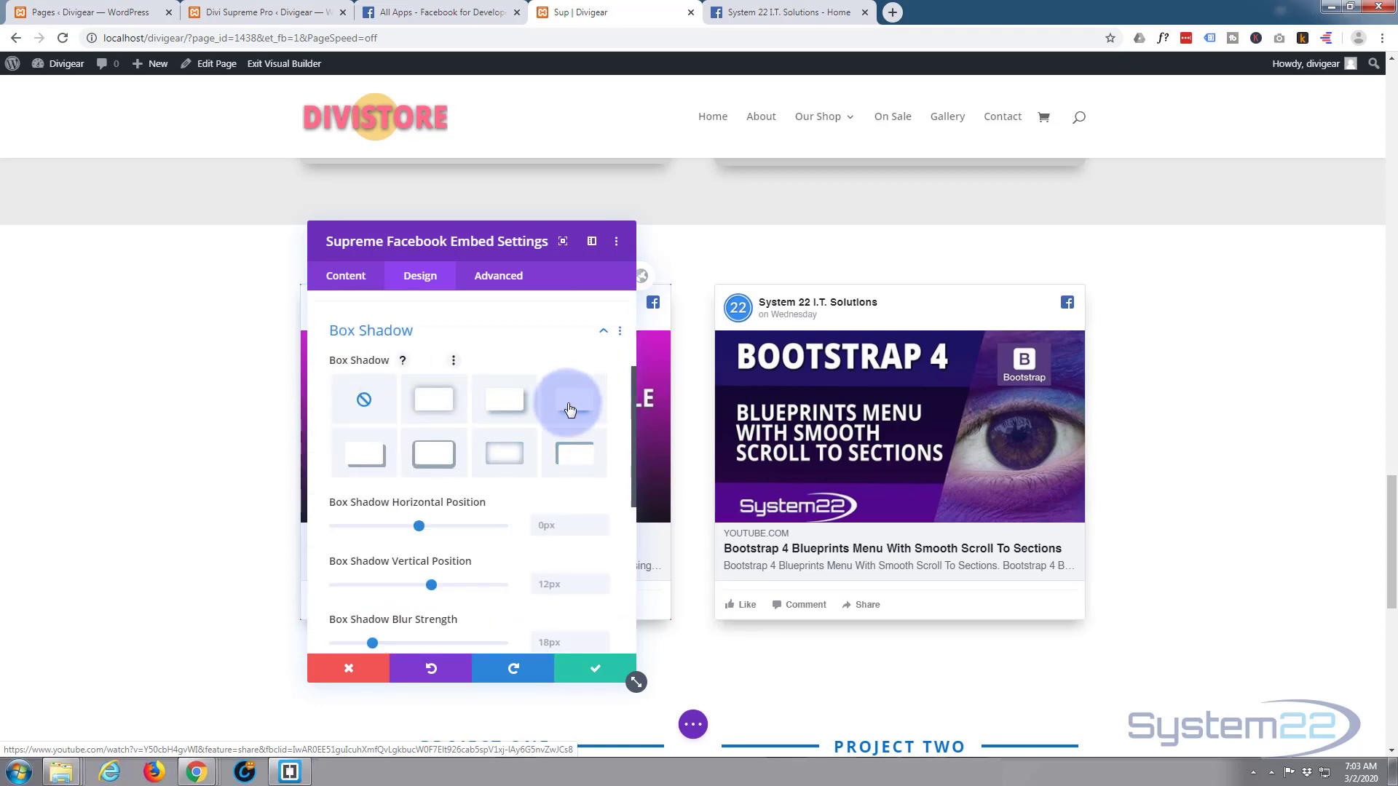
pyautogui.click(593, 671)
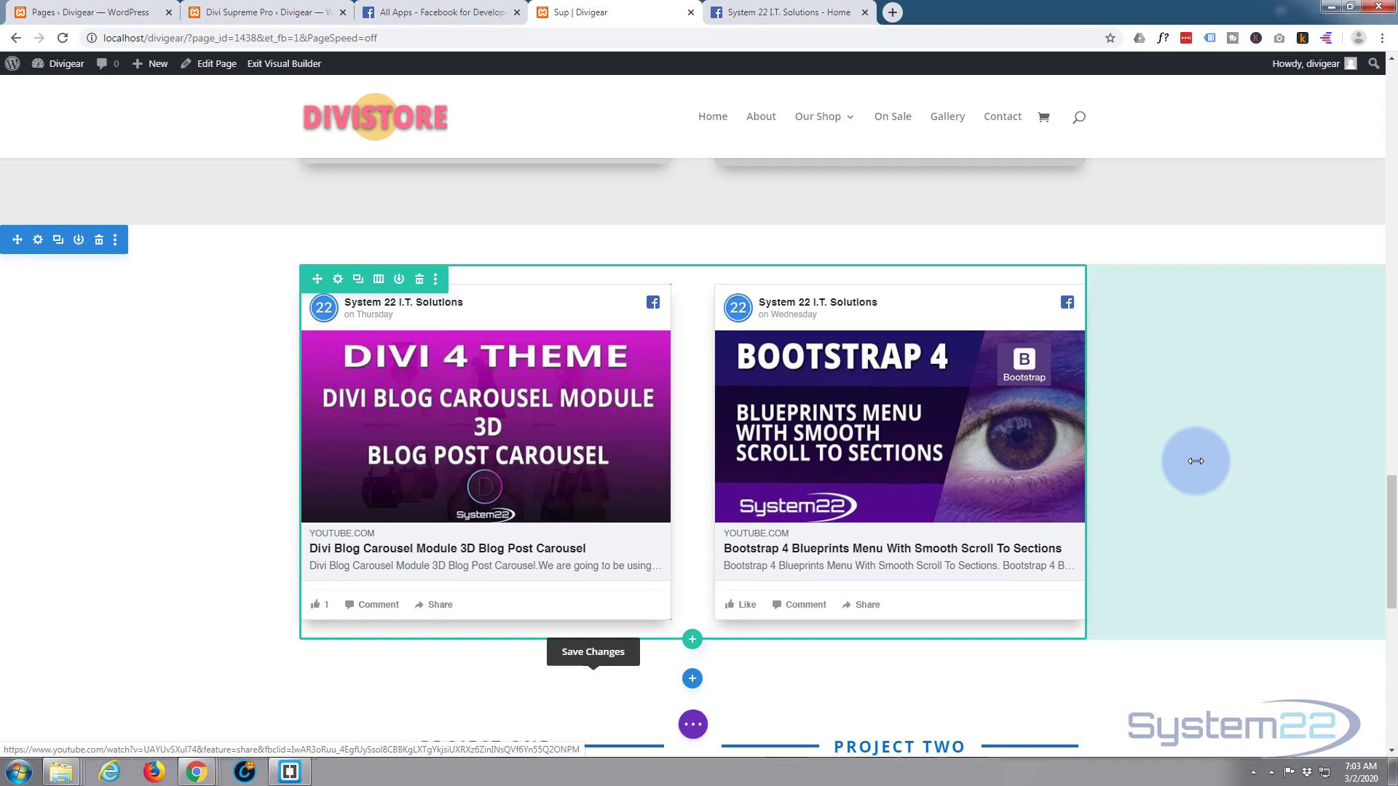
# - Exit the Visual Builder so the live Sup page loads on the front end
pyautogui.click(692, 724)
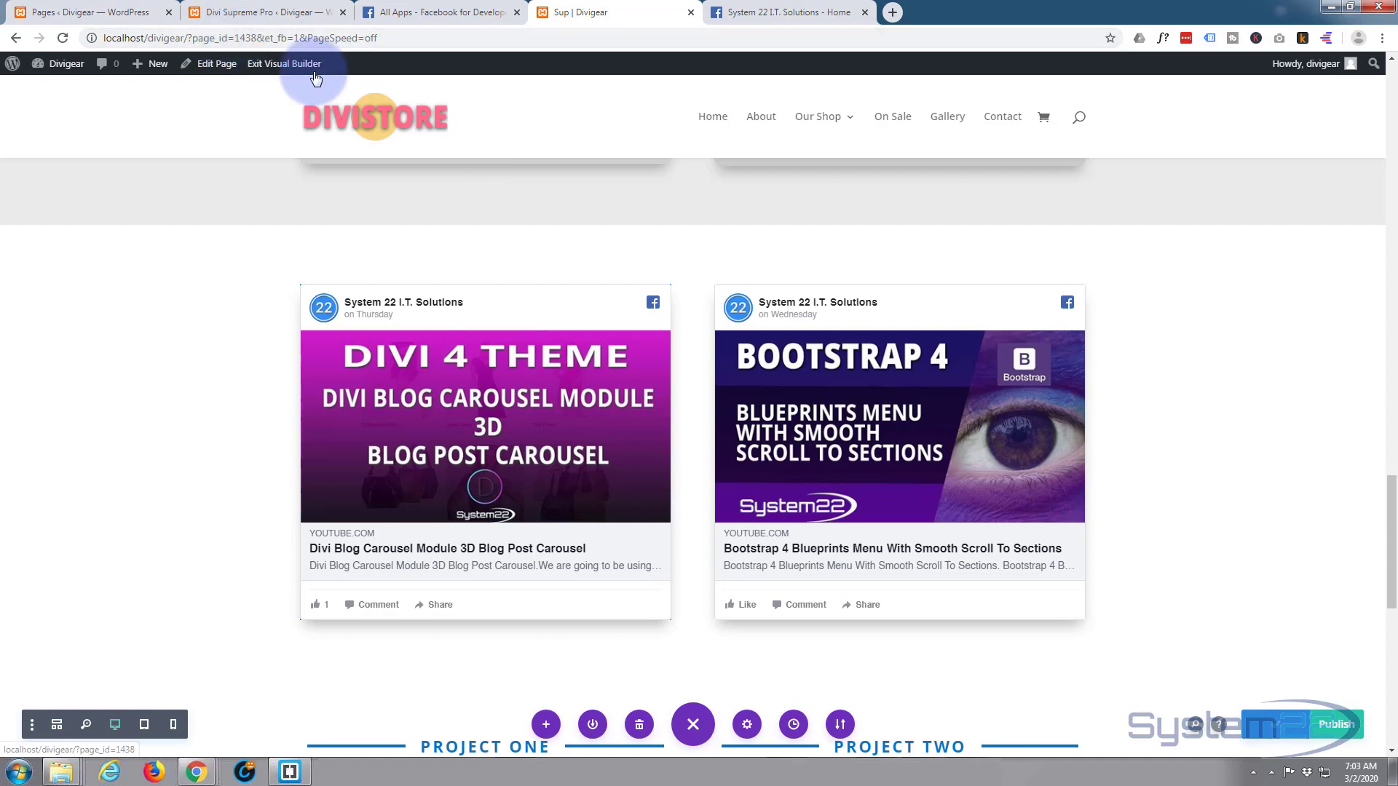
pyautogui.click(284, 64)
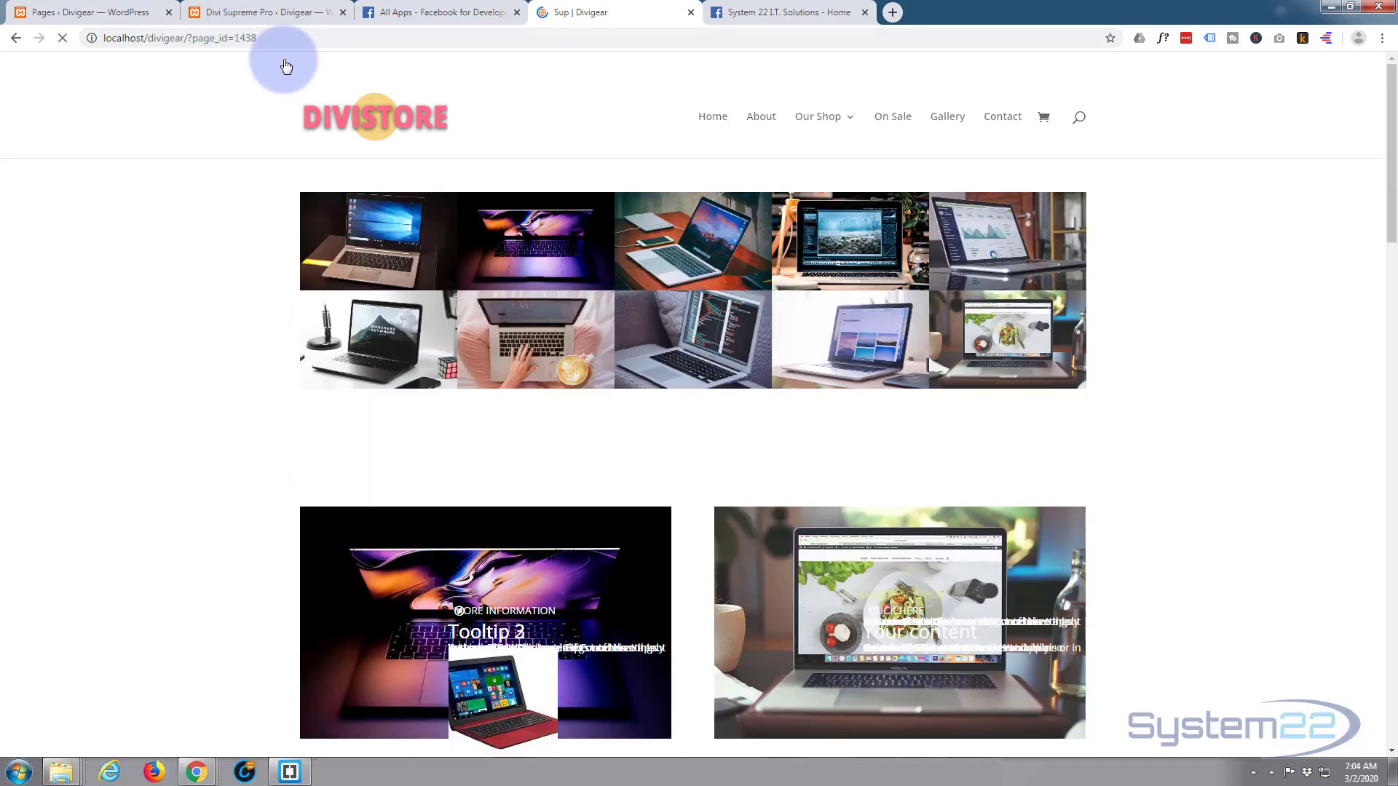
# - Scroll down the live Sup page to the row showing the two Facebook post embeds
pyautogui.scroll(-15, 336, 375)
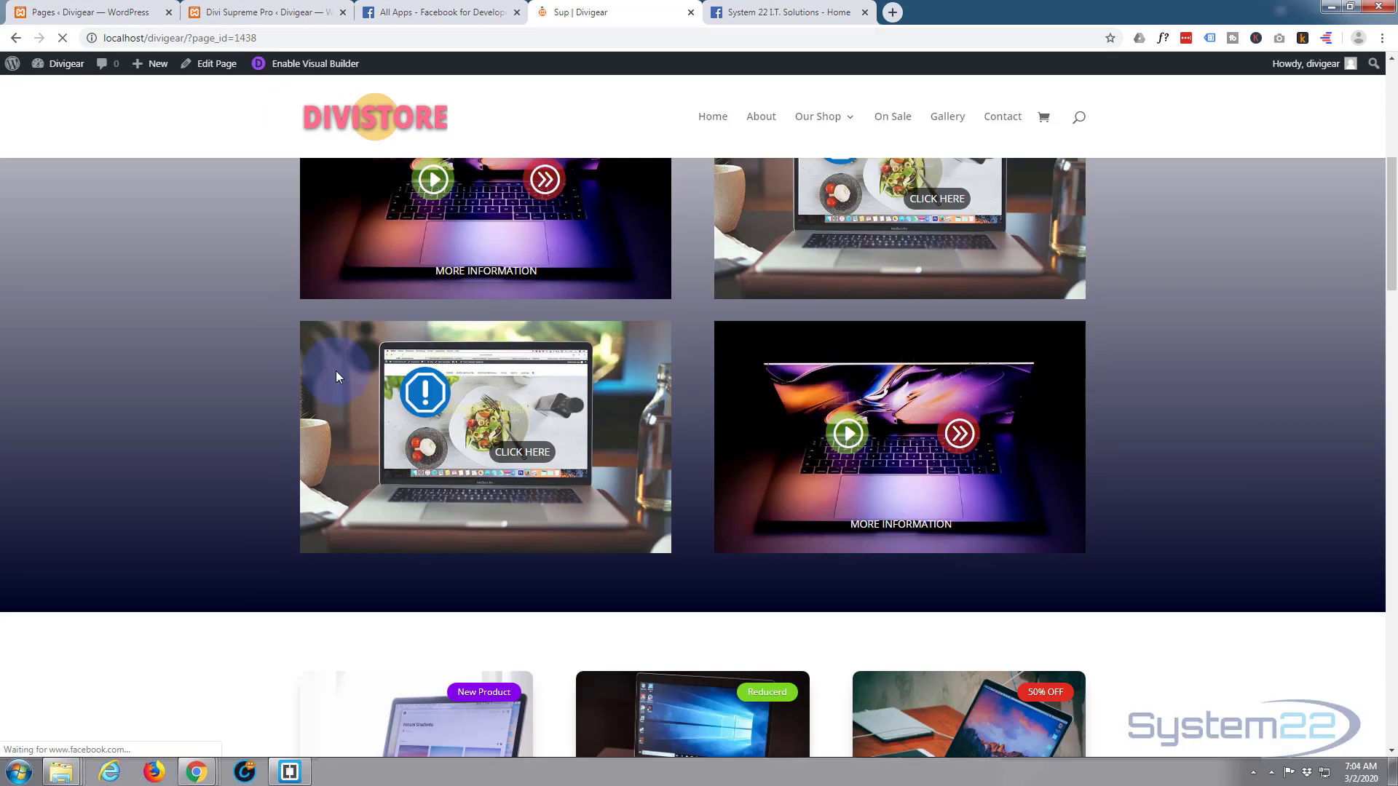
pyautogui.scroll(-13, 338, 375)
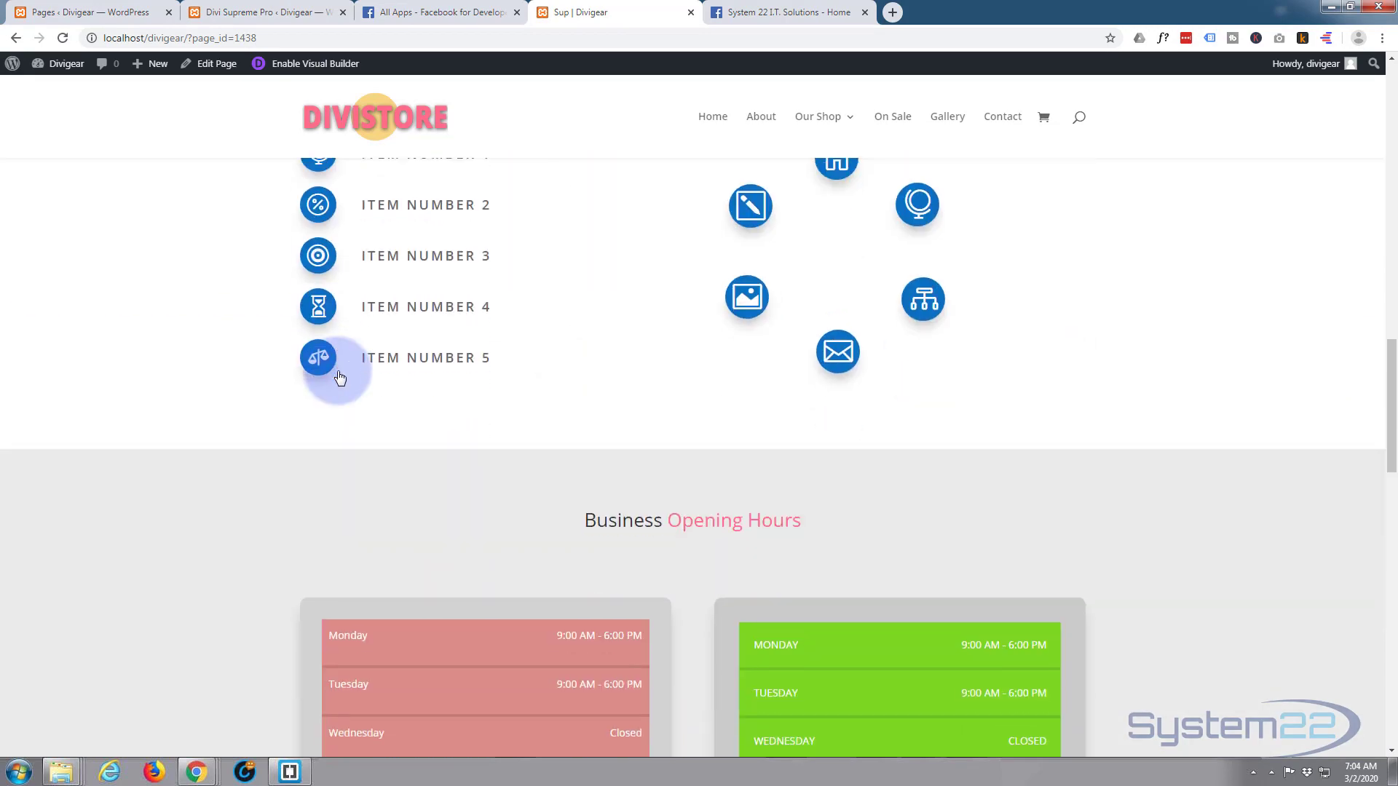